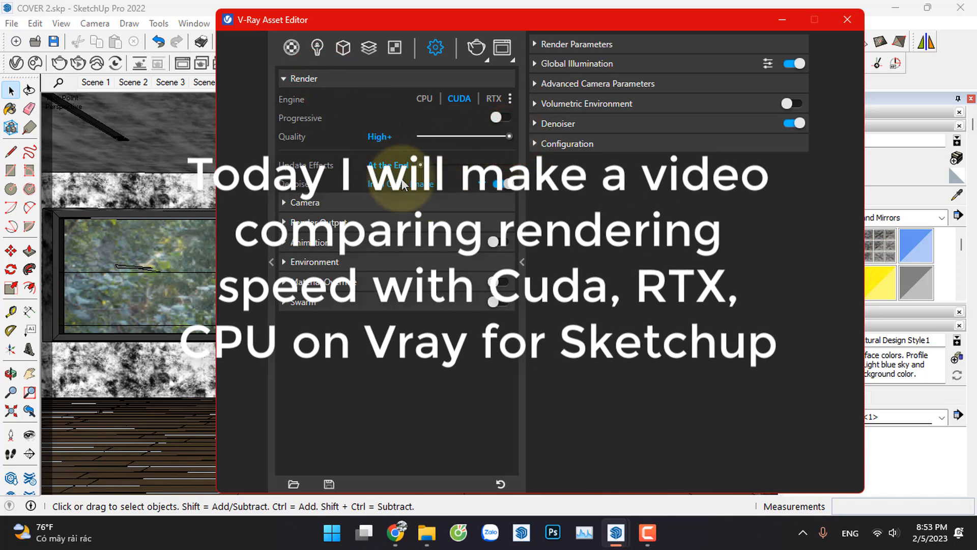
# - Set the Noise Limit in the render quality parameters to 0.1
pyautogui.click(422, 185)
pyautogui.click(402, 247)
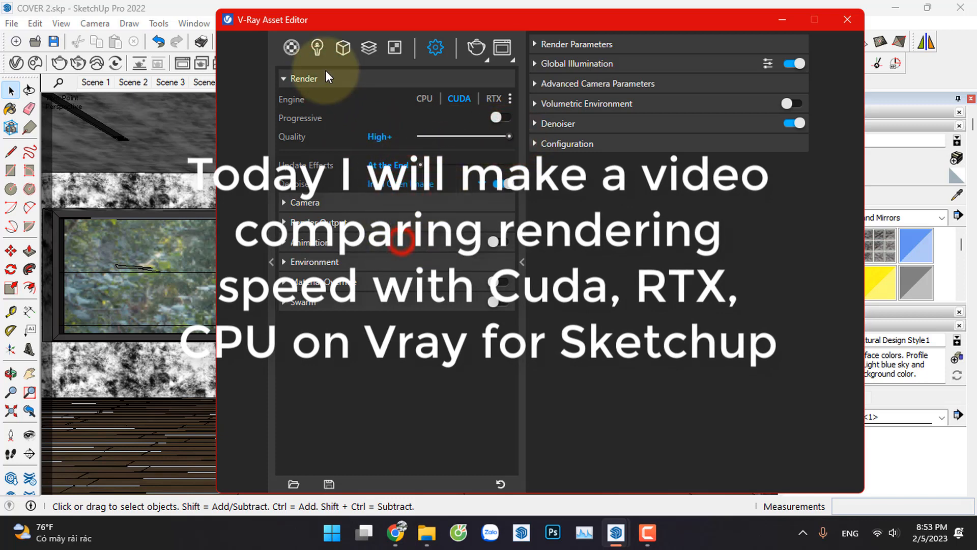
pyautogui.click(336, 80)
pyautogui.click(564, 44)
pyautogui.click(649, 84)
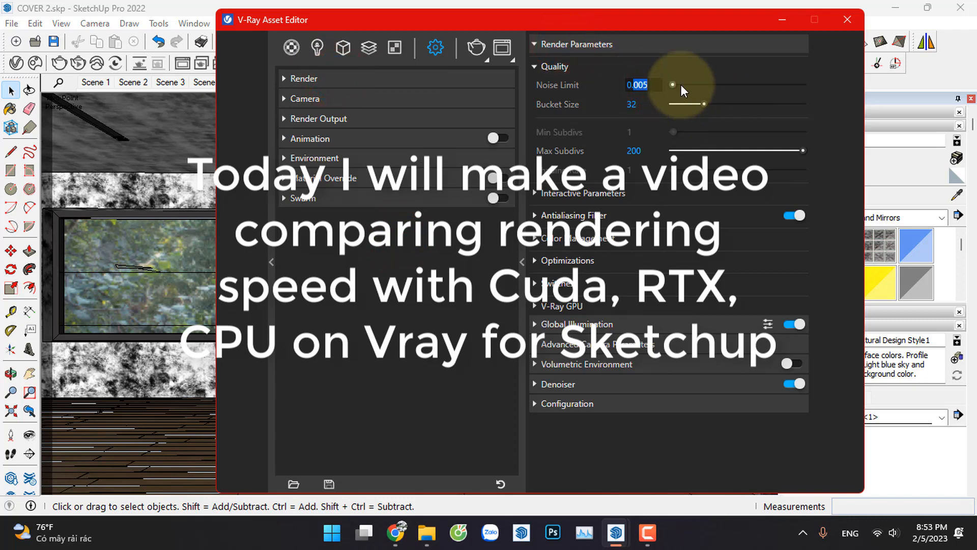
pyautogui.write('05')
pyautogui.press('Return')
pyautogui.click(616, 43)
# - Set the Light Cache Subdivs under Global Illumination to 1000
pyautogui.click(593, 63)
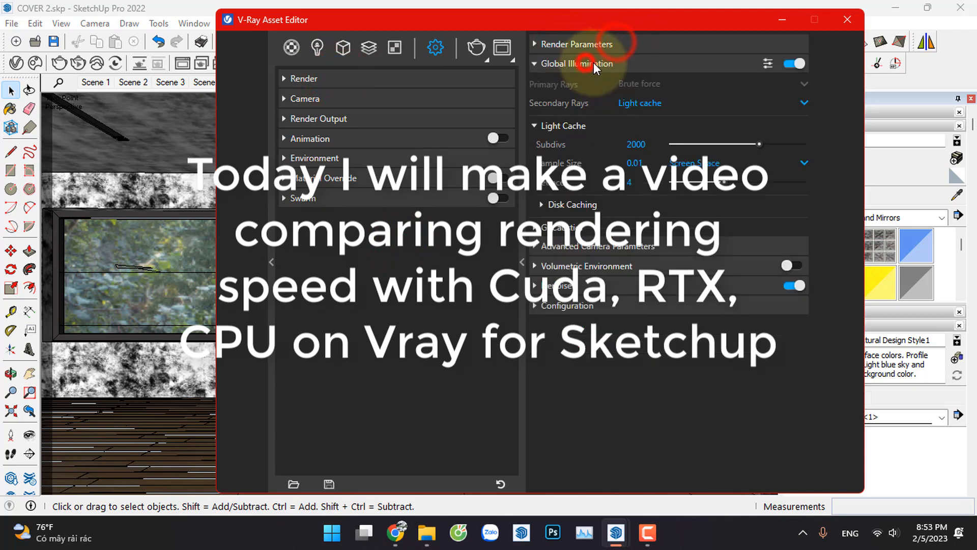
pyautogui.moveTo(632, 146); pyautogui.dragTo(625, 145)
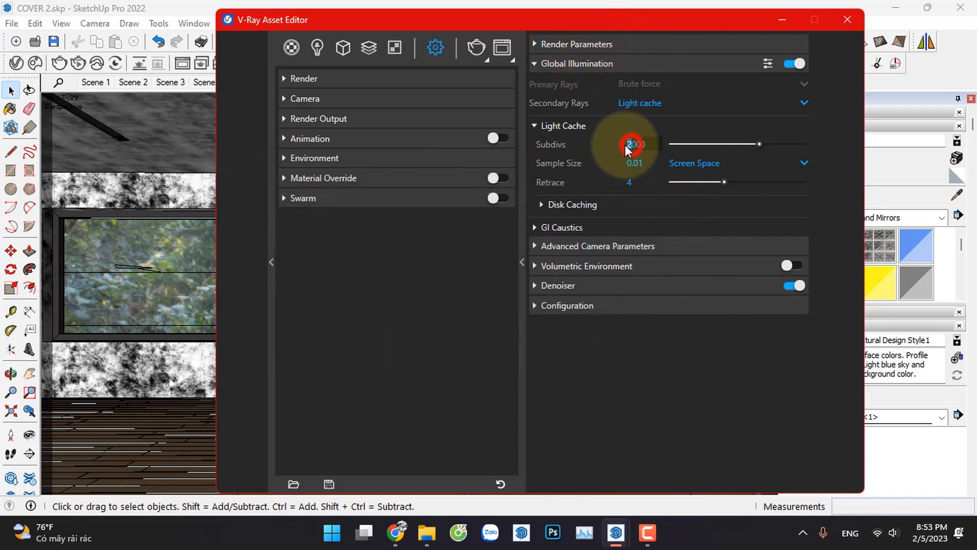
pyautogui.write('1')
pyautogui.press('Return')
# - Review the render quality parameters together with the Global Illumination and Light Cache settings
pyautogui.click(596, 44)
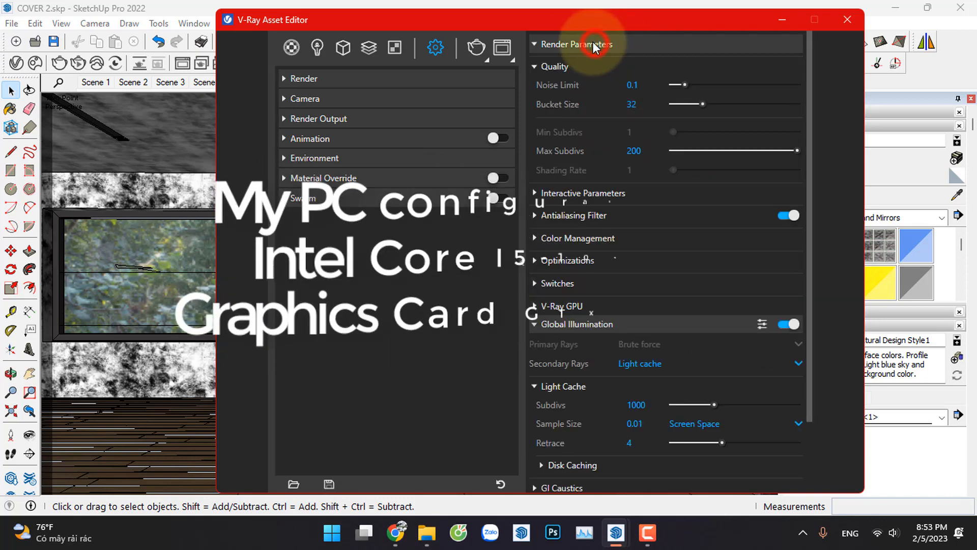
pyautogui.click(353, 78)
pyautogui.click(353, 78)
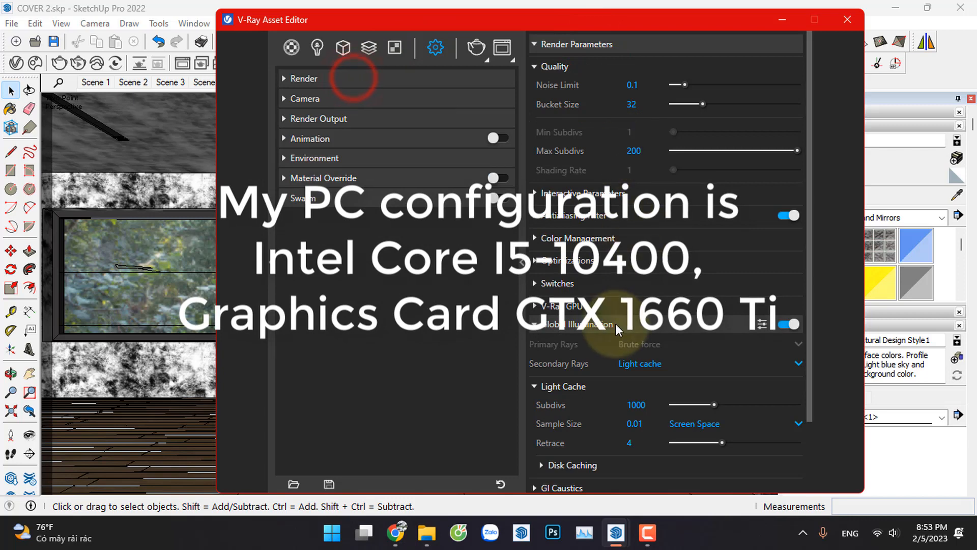
pyautogui.scroll(-2, 611, 379)
pyautogui.click(578, 381)
pyautogui.click(578, 381)
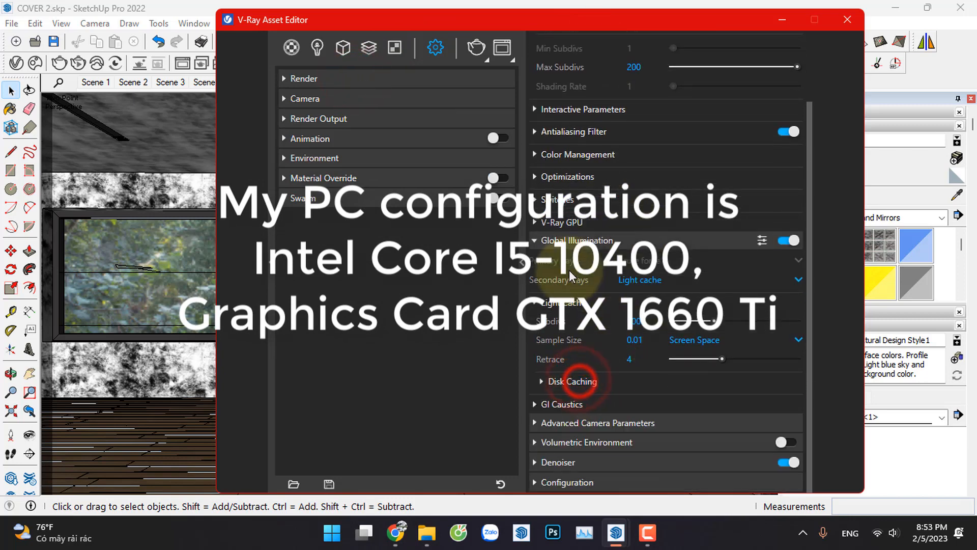
pyautogui.scroll(2, 578, 381)
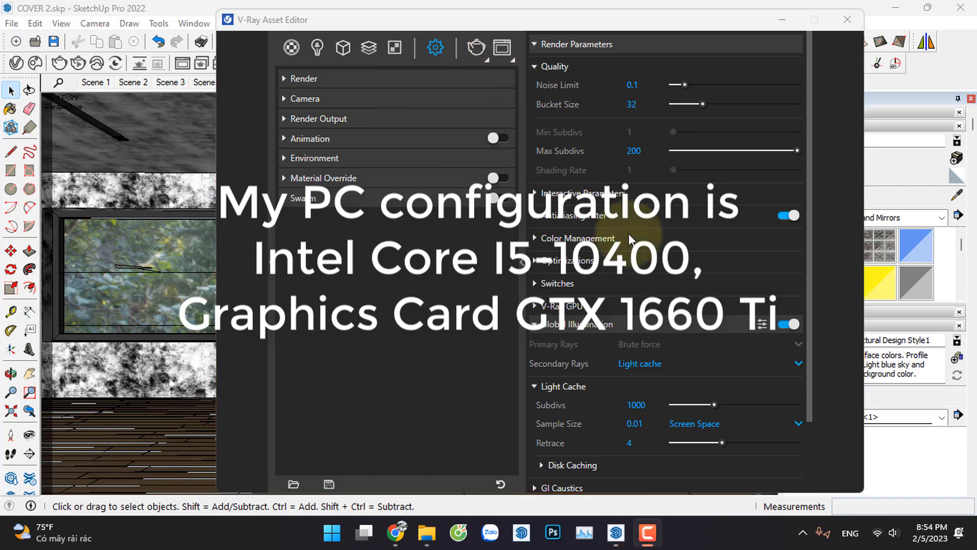
pyautogui.click(503, 47)
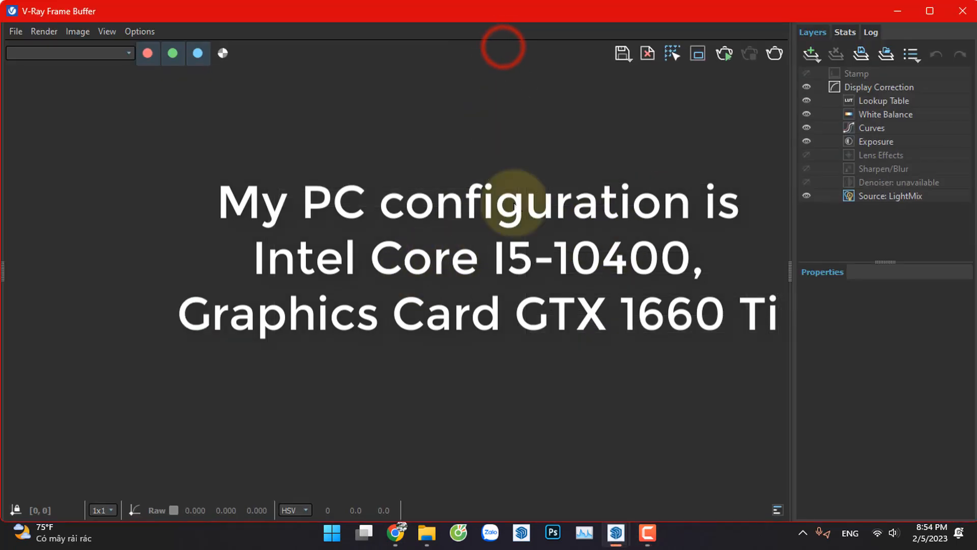
pyautogui.click(774, 54)
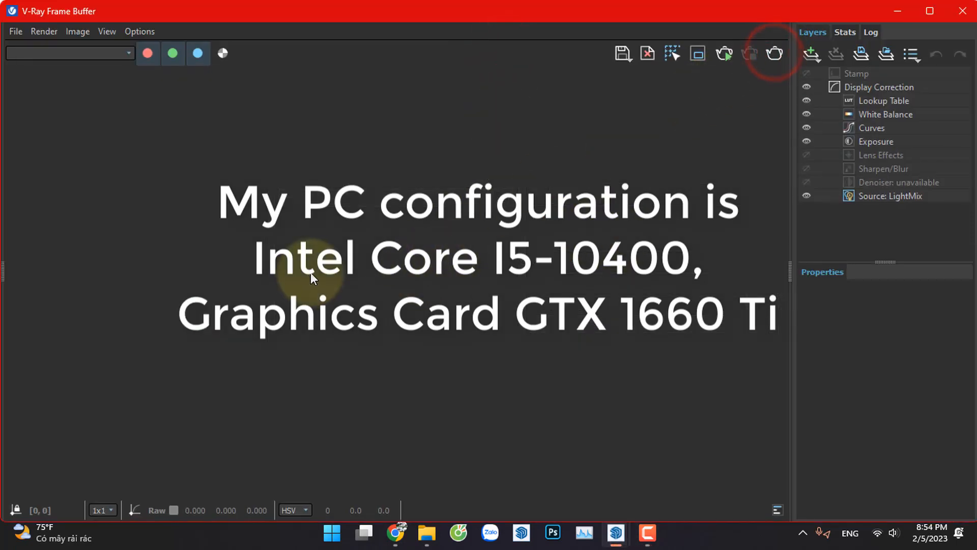
pyautogui.click(433, 261)
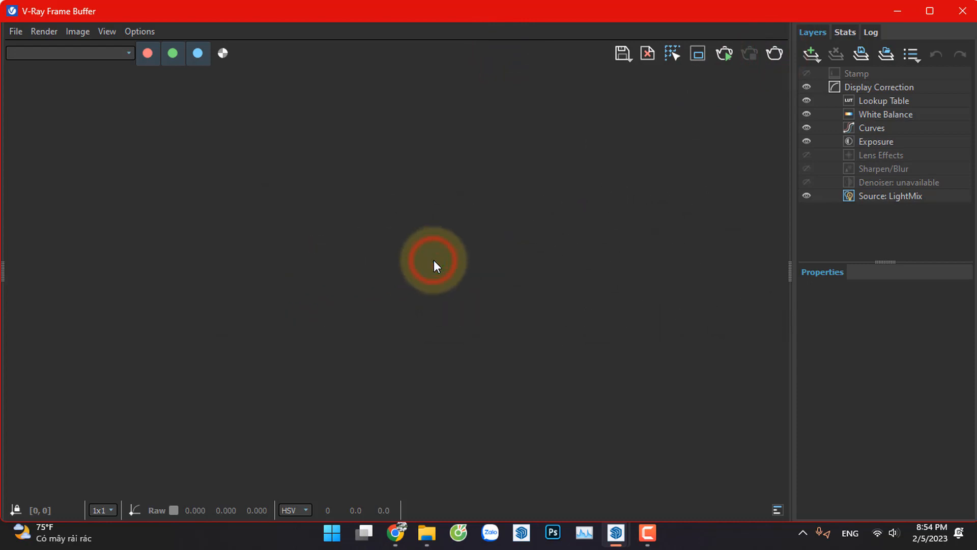
pyautogui.click(901, 13)
pyautogui.click(893, 16)
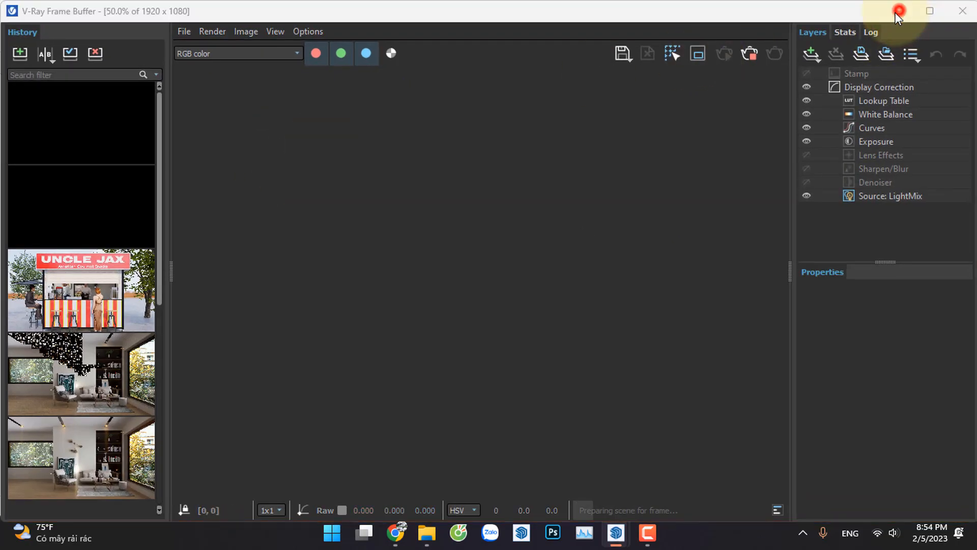
pyautogui.click(331, 78)
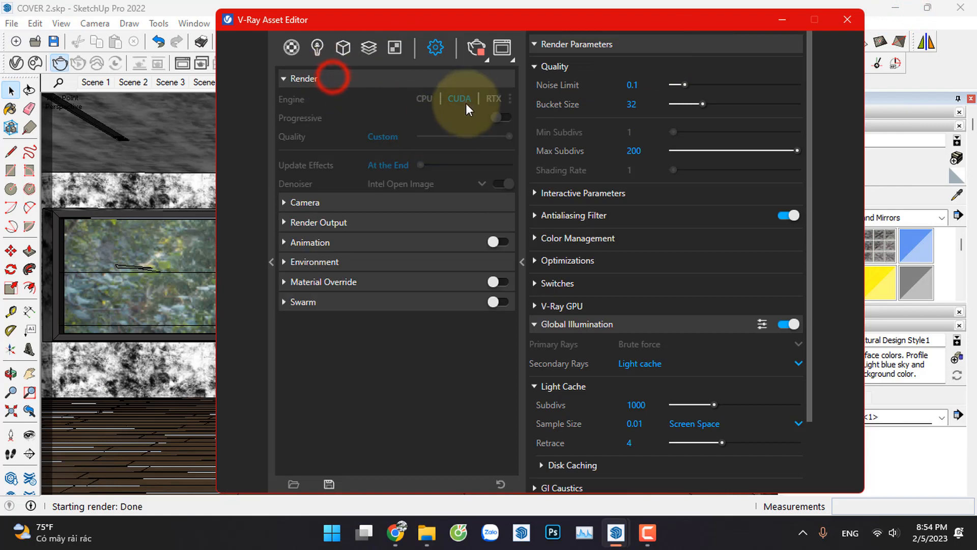
# - Render the living room scene with the CUDA engine in the V-Ray Frame Buffer
pyautogui.click(502, 47)
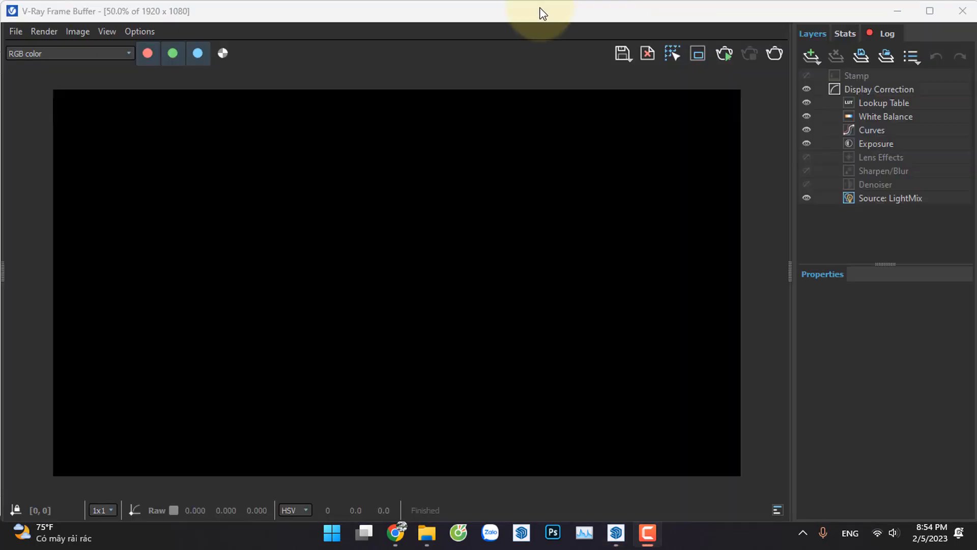
pyautogui.click(774, 53)
pyautogui.click(402, 270)
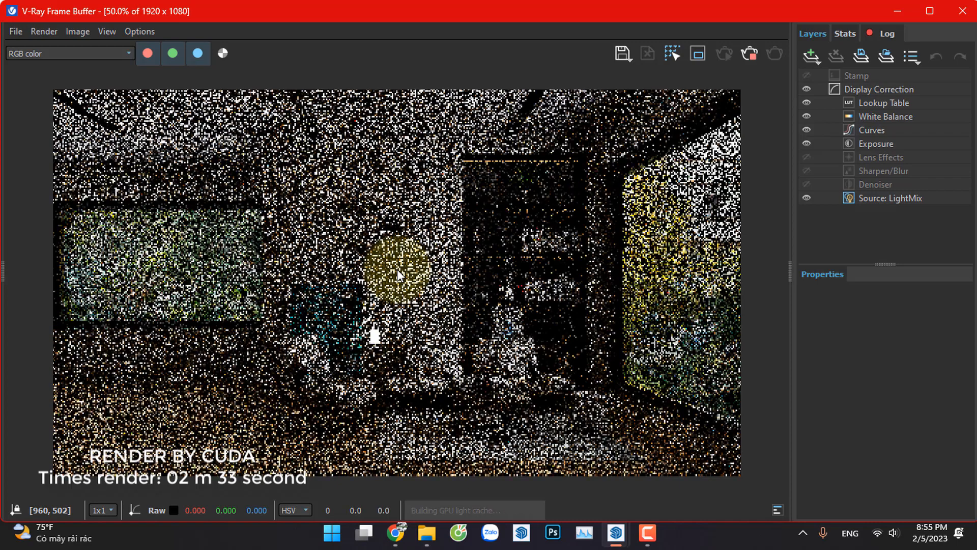
pyautogui.scroll(-1, 383, 325)
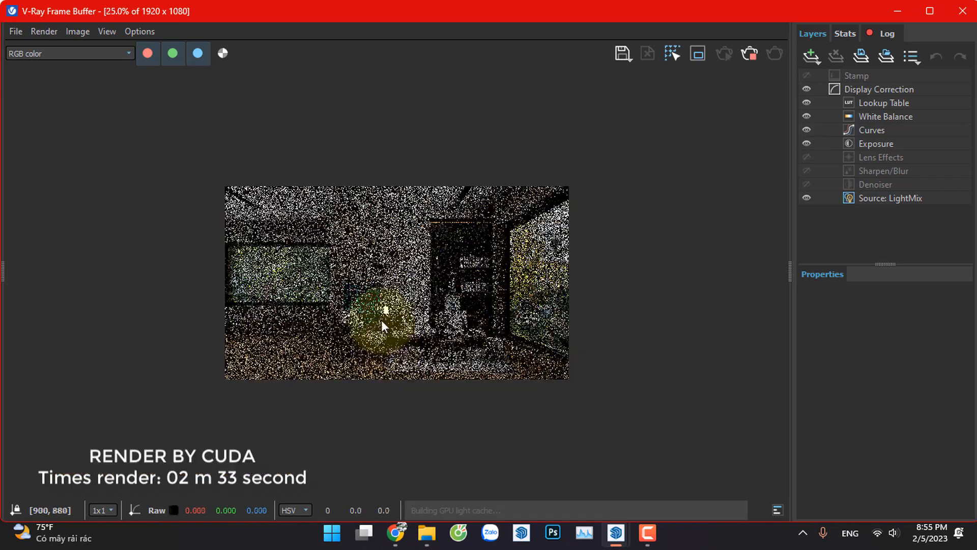
pyautogui.click(382, 297)
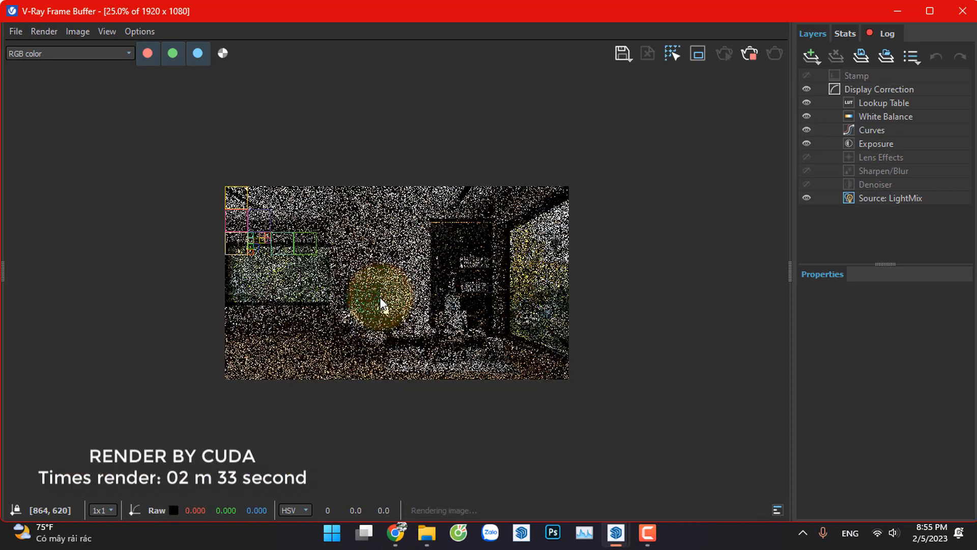
pyautogui.scroll(1, 381, 300)
pyautogui.moveTo(382, 303)
pyautogui.mouseDown()
pyautogui.moveTo(389, 283)
pyautogui.moveTo(413, 287)
pyautogui.mouseUp()
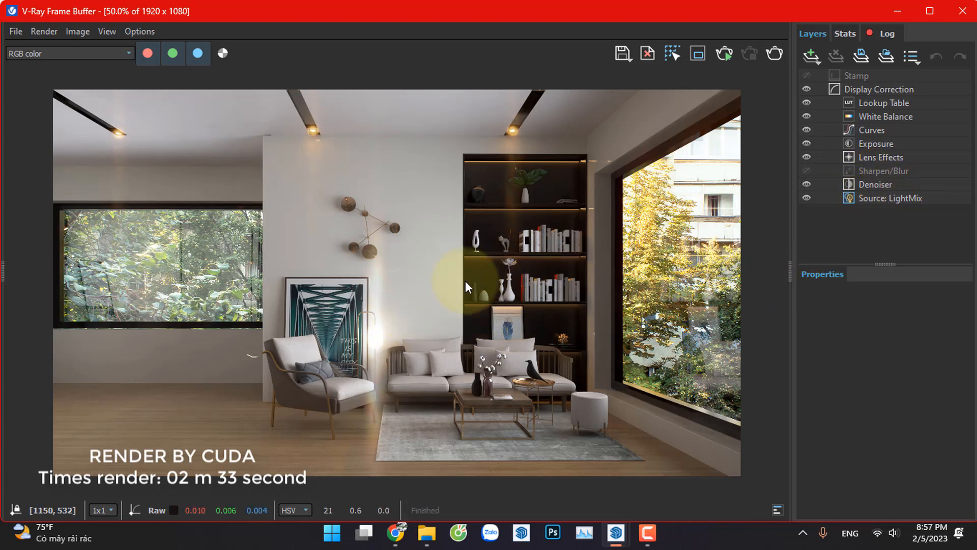
pyautogui.click(416, 256)
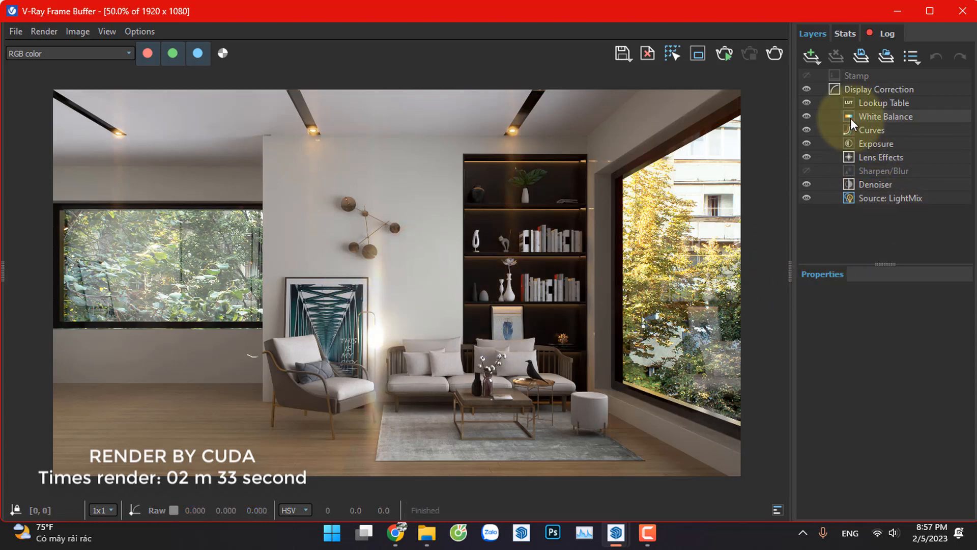
# - Reduce the Lens Effects bloom/glare size to about 17 and its intensity to about 4.24
pyautogui.click(873, 158)
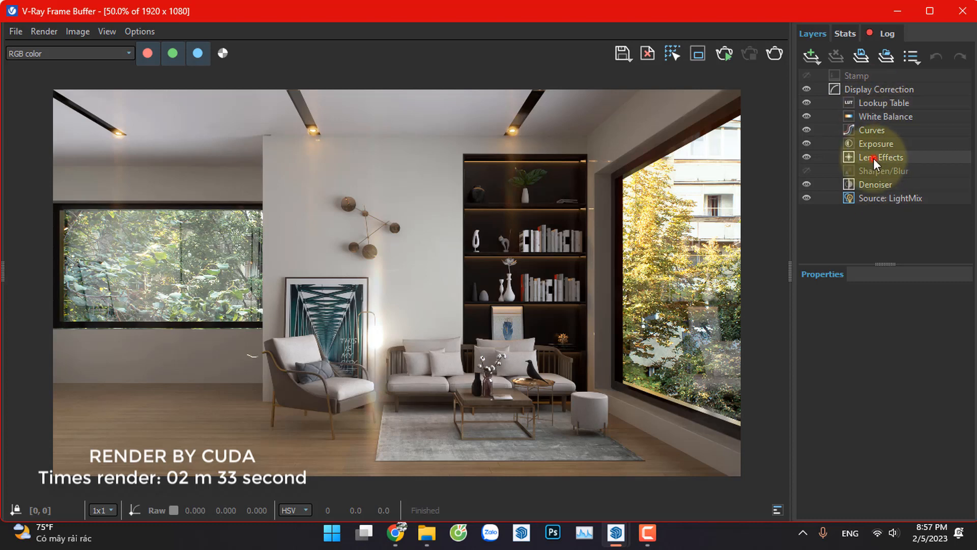
pyautogui.moveTo(932, 358); pyautogui.dragTo(844, 361)
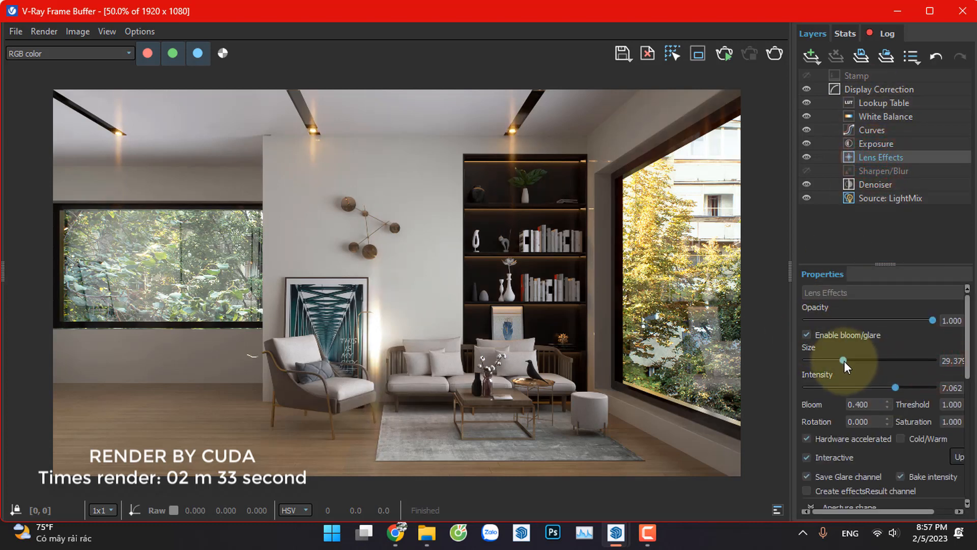
pyautogui.moveTo(895, 387); pyautogui.dragTo(878, 388)
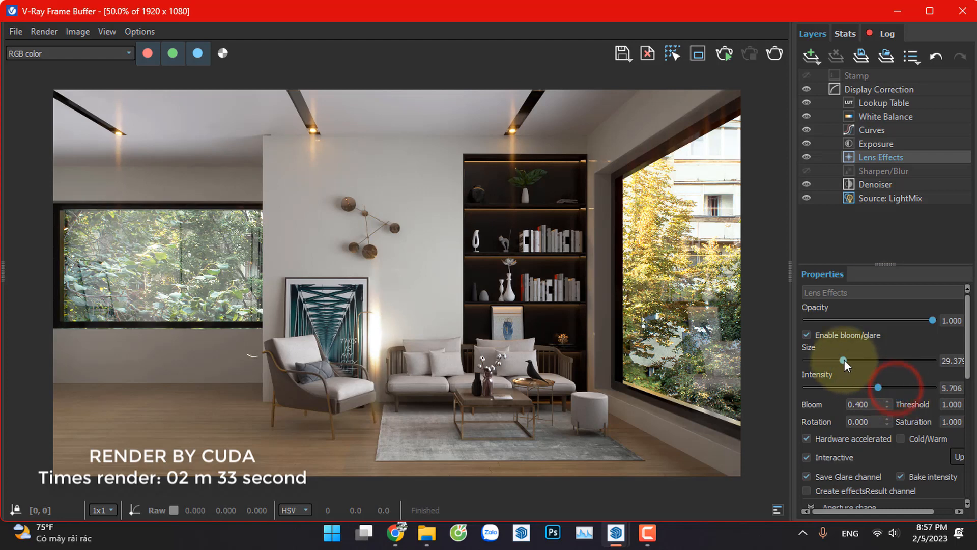
pyautogui.moveTo(843, 359)
pyautogui.mouseDown()
pyautogui.moveTo(814, 360)
pyautogui.moveTo(827, 359)
pyautogui.mouseUp()
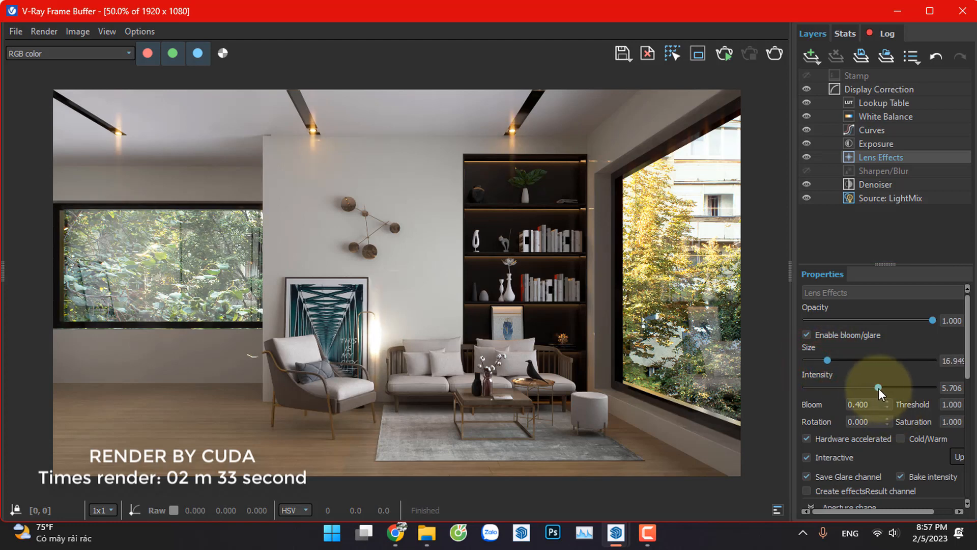
pyautogui.moveTo(878, 388)
pyautogui.mouseDown()
pyautogui.moveTo(837, 386)
pyautogui.moveTo(859, 386)
pyautogui.mouseUp()
# - Examine the finished render up close, covering the ceiling lights, seating area, both windows, armchair and bookshelf
pyautogui.click(404, 229)
pyautogui.scroll(1, 325, 131)
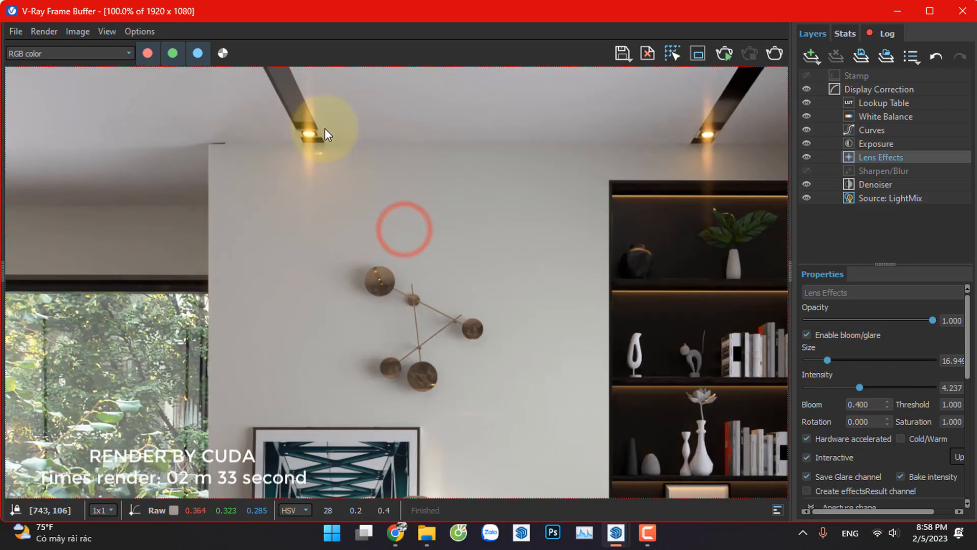
pyautogui.moveTo(602, 169); pyautogui.dragTo(530, 156, button='middle')
pyautogui.scroll(-1, 514, 228)
pyautogui.scroll(2, 517, 386)
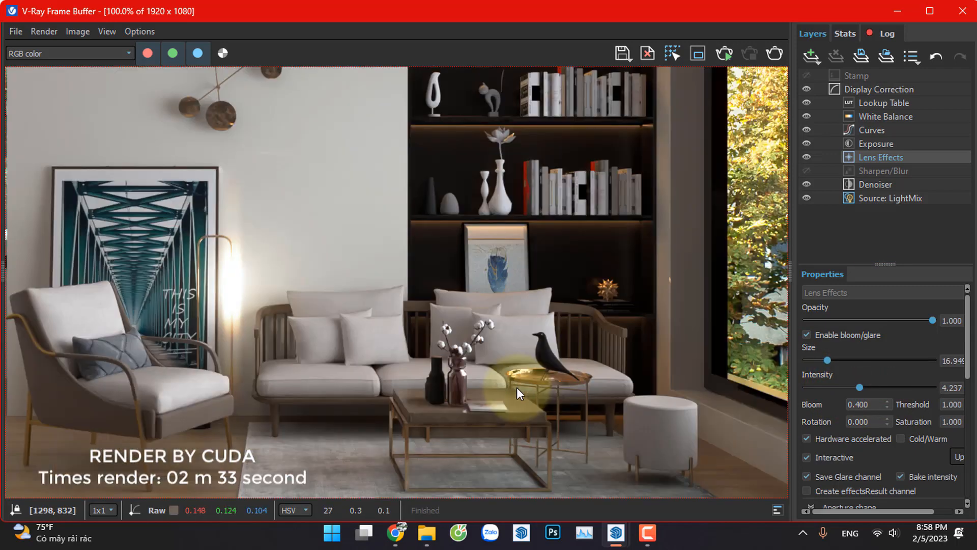
pyautogui.moveTo(630, 374); pyautogui.dragTo(355, 370, button='middle')
pyautogui.moveTo(656, 259); pyautogui.dragTo(258, 317, button='middle')
pyautogui.moveTo(567, 329); pyautogui.dragTo(543, 310, button='middle')
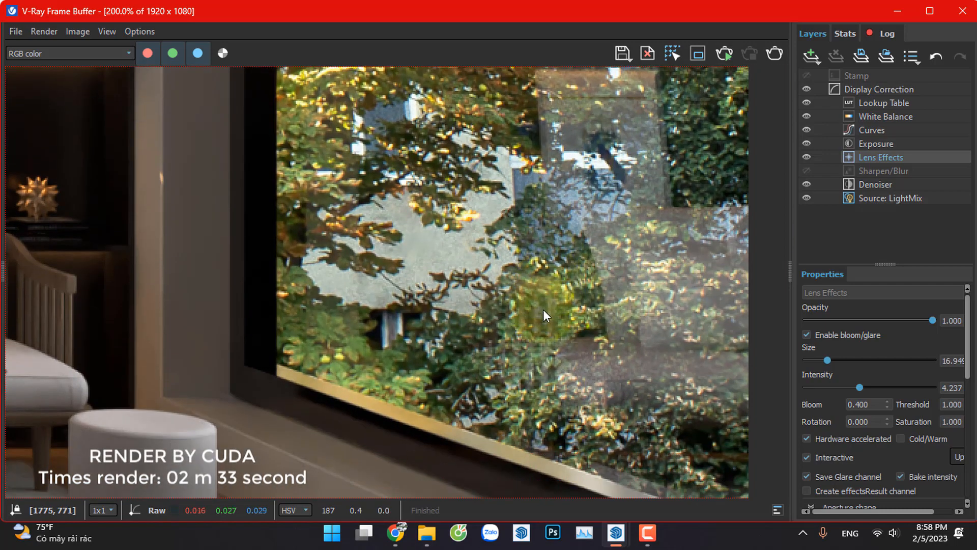
pyautogui.scroll(-1, 409, 298)
pyautogui.scroll(-1, 455, 307)
pyautogui.scroll(1, 144, 253)
pyautogui.scroll(1, 145, 253)
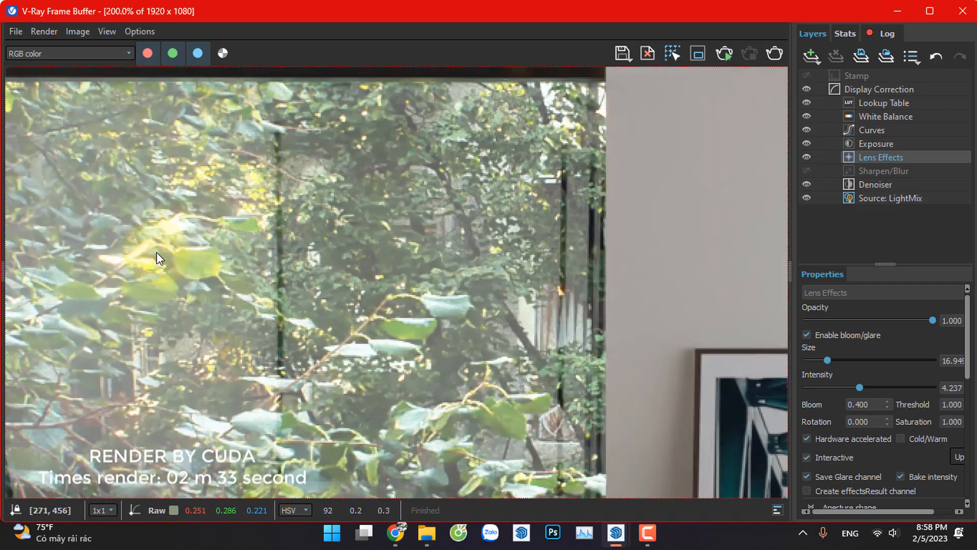
pyautogui.scroll(-1, 314, 284)
pyautogui.scroll(-1, 358, 364)
pyautogui.scroll(2, 351, 431)
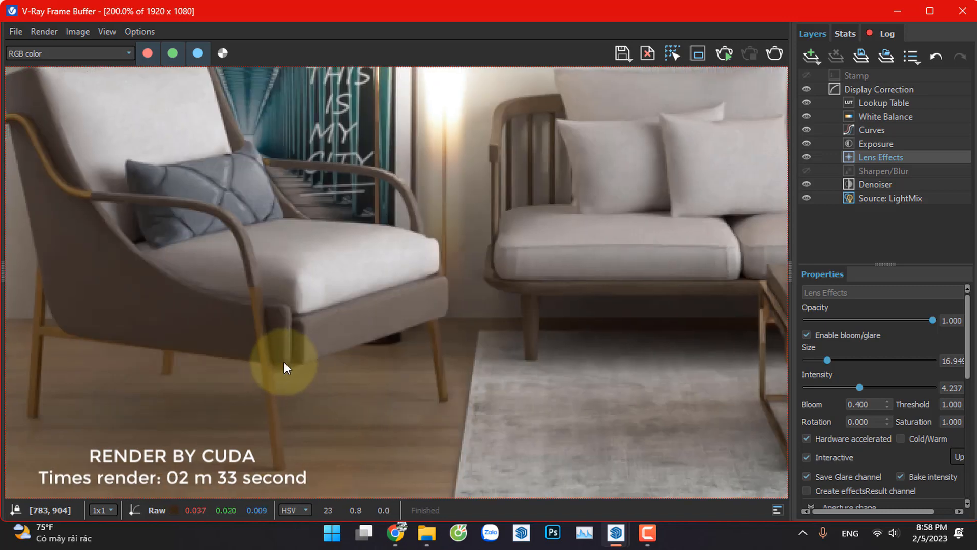
pyautogui.moveTo(284, 363); pyautogui.dragTo(520, 440, button='middle')
pyautogui.scroll(-1, 458, 423)
pyautogui.scroll(-1, 459, 422)
pyautogui.scroll(1, 533, 382)
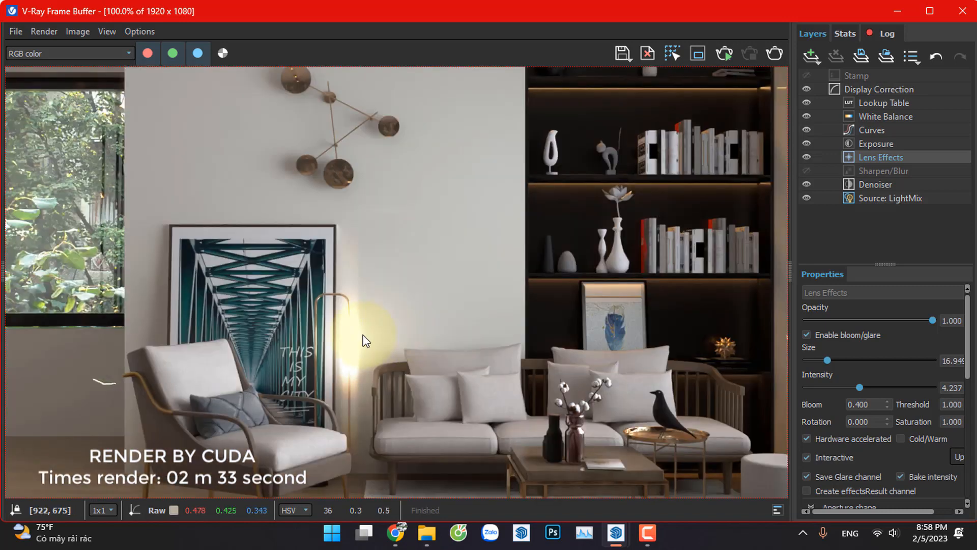
pyautogui.scroll(-1, 446, 314)
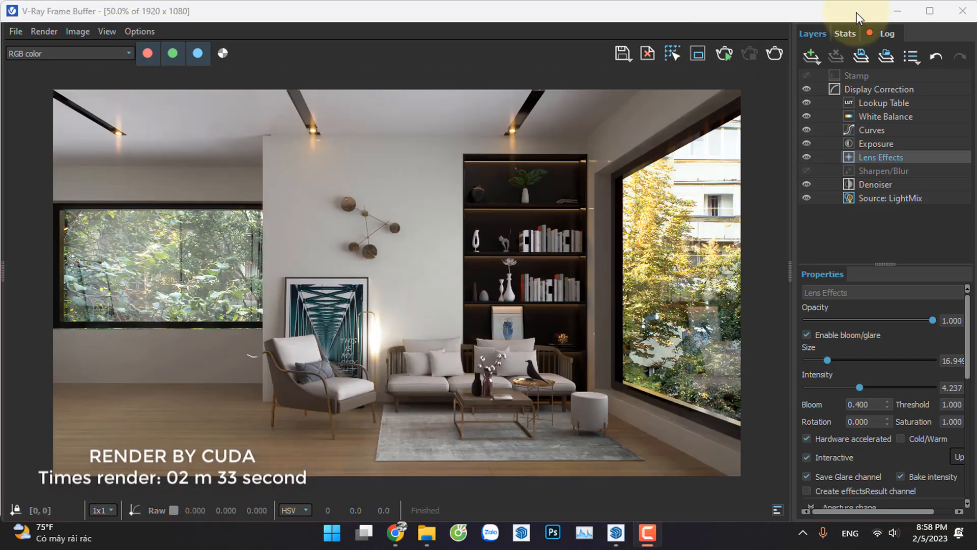
# - Display the render statistics in a wider panel and check the CPU and GPU devices, GPU memory use and elapsed time
pyautogui.click(843, 34)
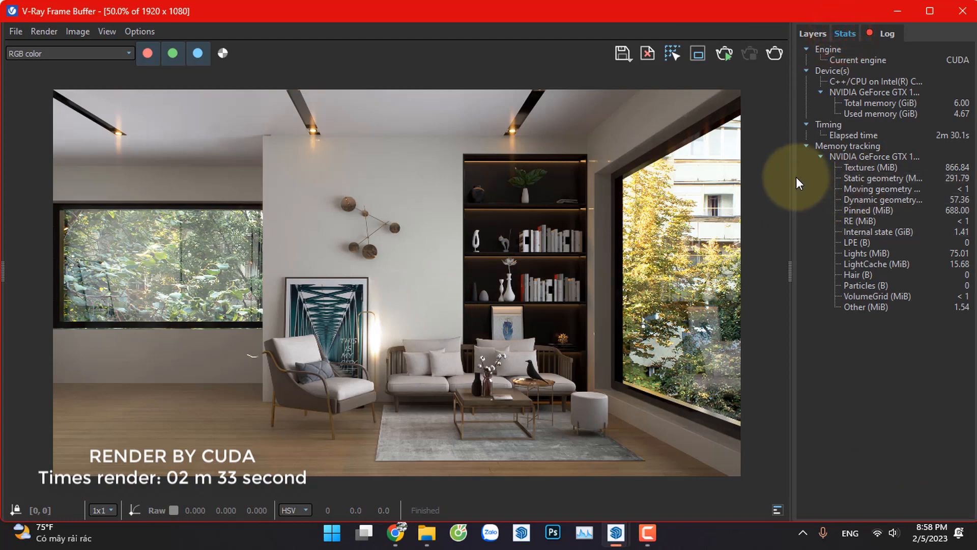
pyautogui.moveTo(790, 178); pyautogui.dragTo(715, 184)
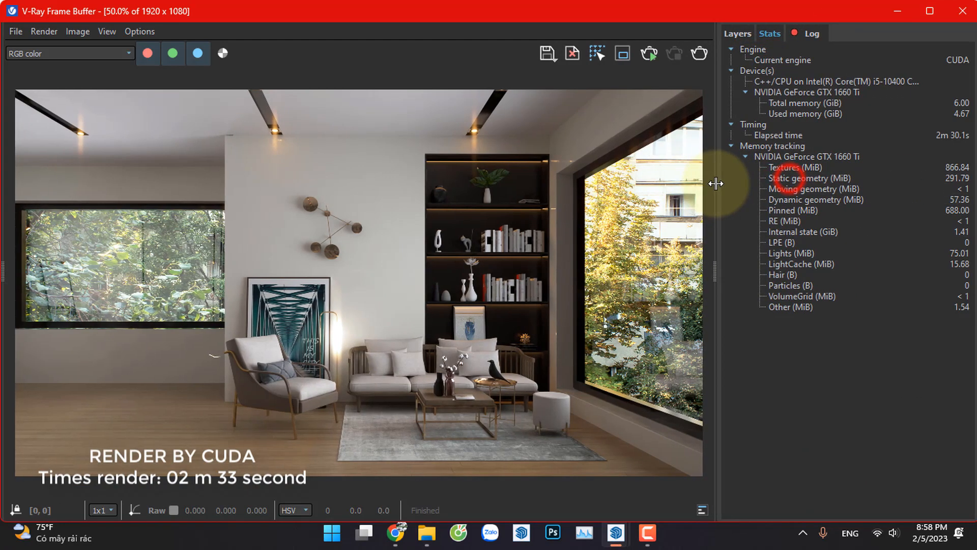
pyautogui.click(857, 80)
pyautogui.moveTo(713, 97); pyautogui.dragTo(623, 96)
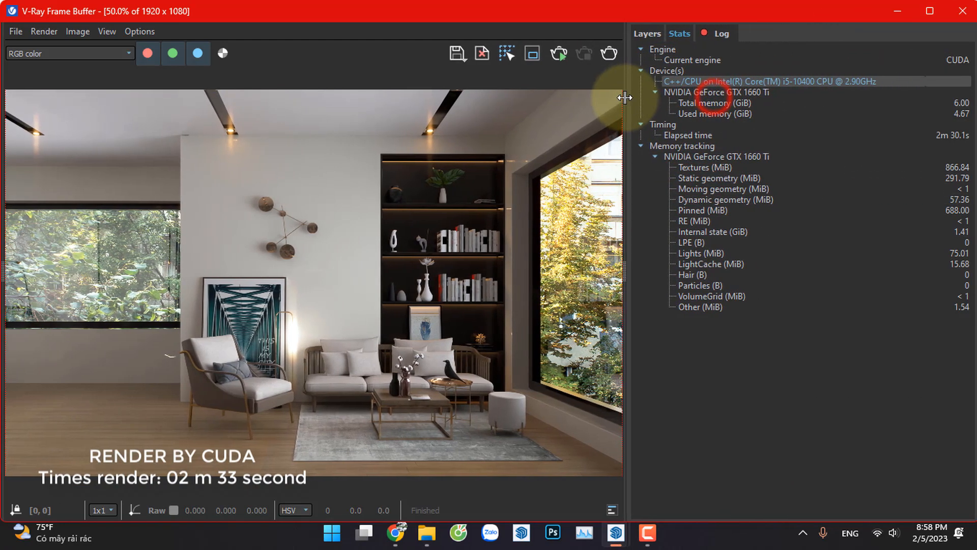
pyautogui.click(741, 92)
pyautogui.click(737, 100)
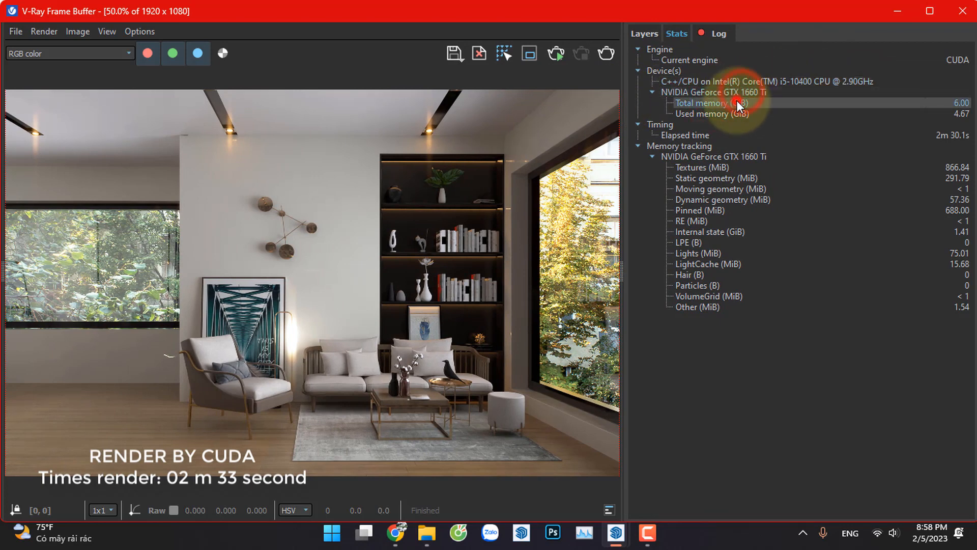
pyautogui.click(736, 114)
pyautogui.click(693, 135)
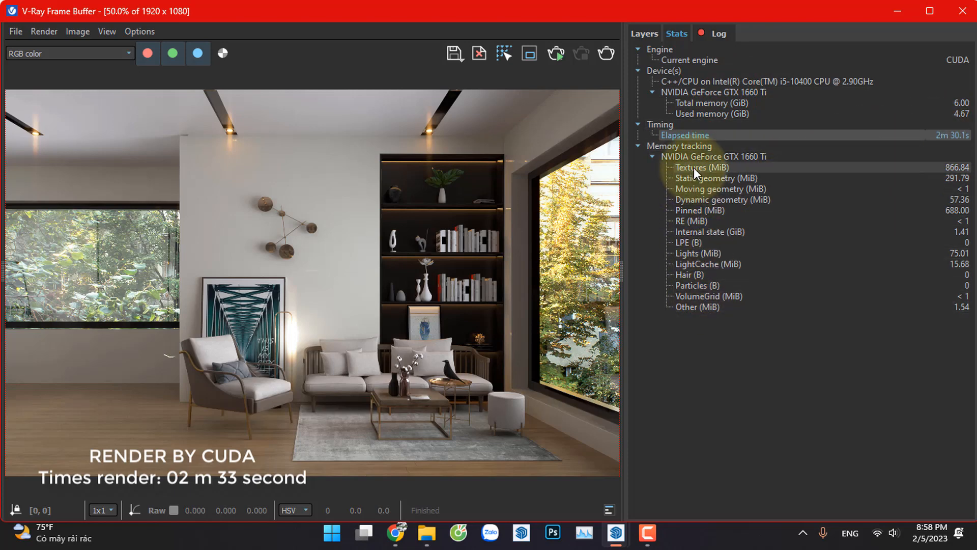
# - Go through the CUDA render's memory tracking entries, from textures through lights and light cache to other, and close the frame buffer
pyautogui.click(707, 165)
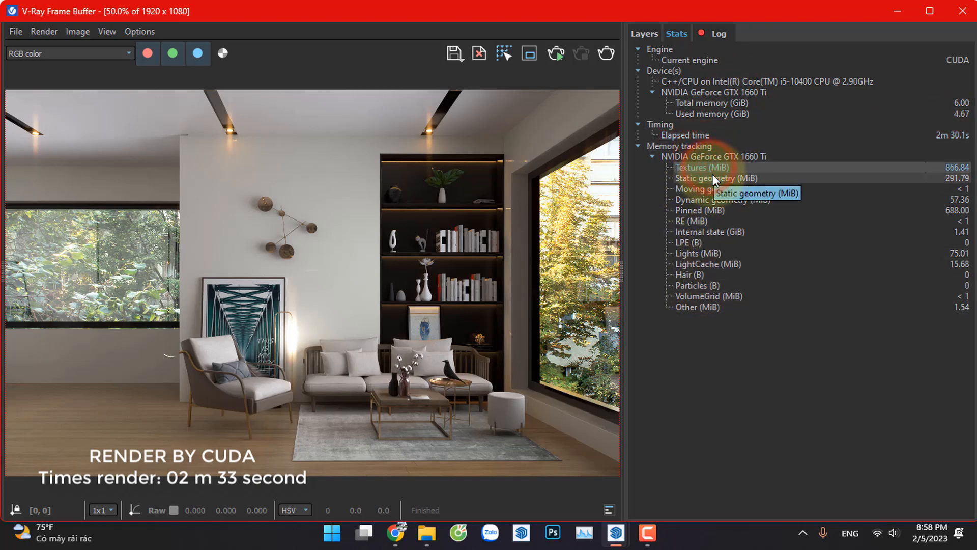
pyautogui.click(697, 250)
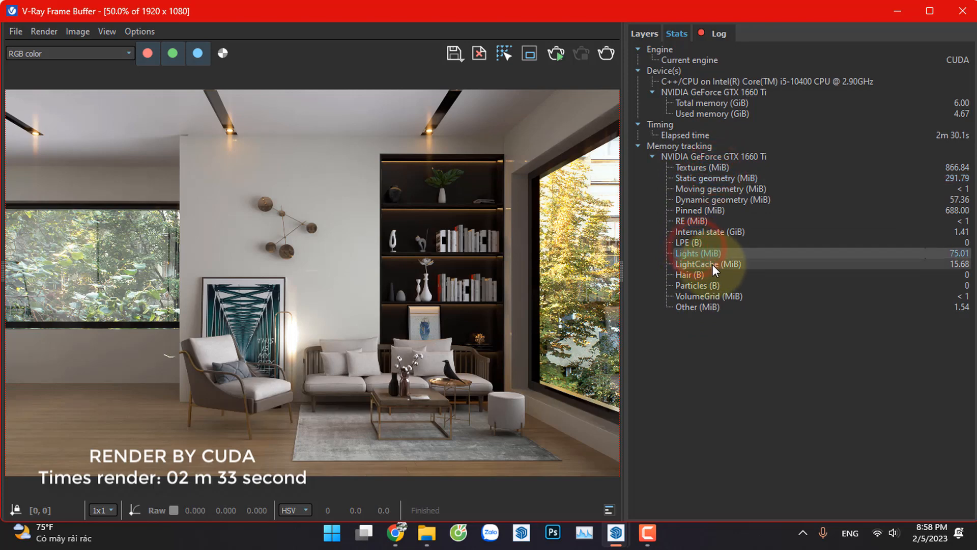
pyautogui.click(713, 263)
pyautogui.click(712, 253)
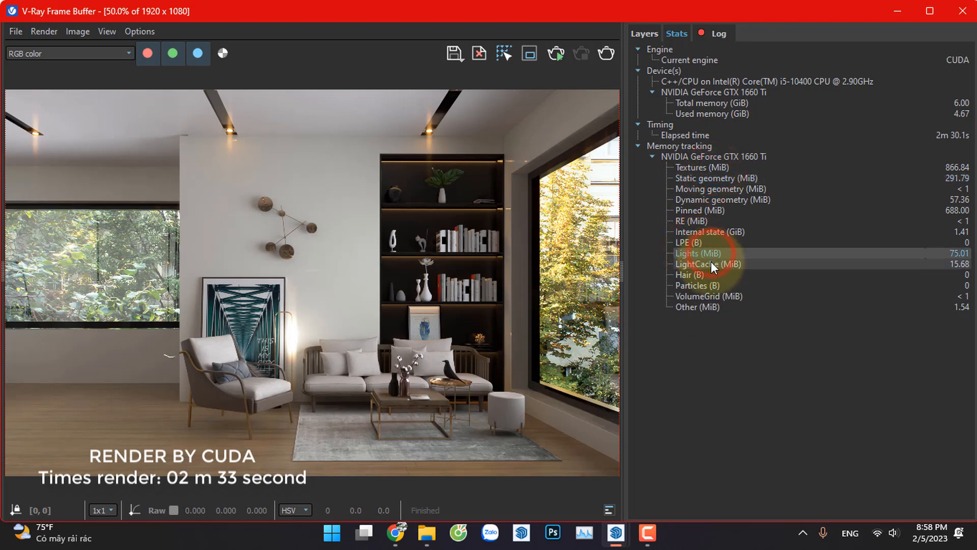
pyautogui.click(711, 264)
pyautogui.click(713, 275)
pyautogui.click(712, 285)
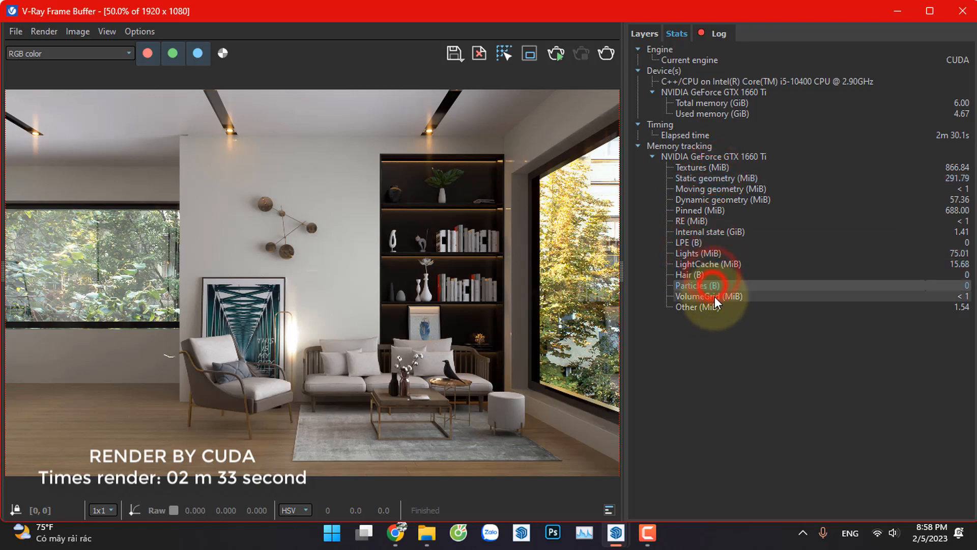
pyautogui.click(714, 296)
pyautogui.click(716, 306)
pyautogui.click(962, 11)
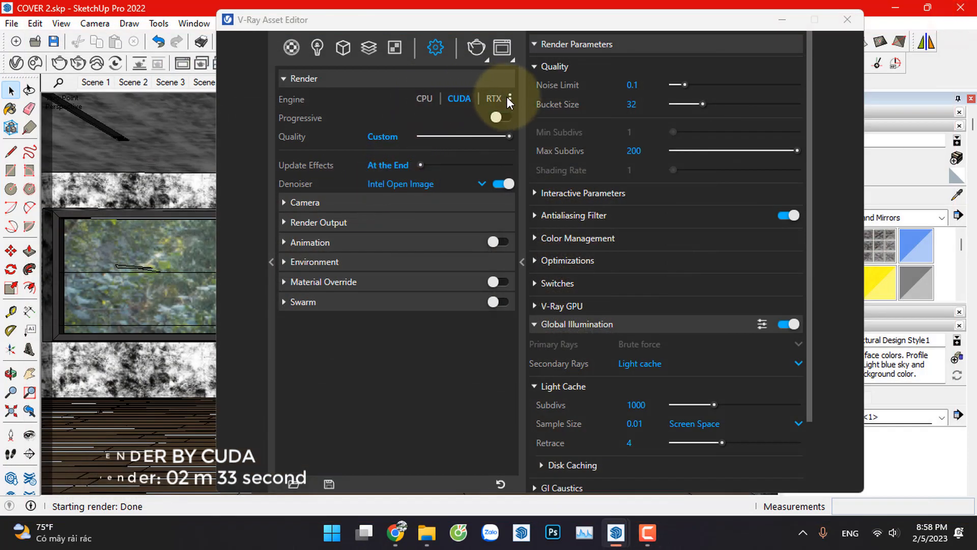
# - Switch the render engine to RTX and check the NVIDIA GeForce GTX 1660 Ti in its device list
pyautogui.click(490, 96)
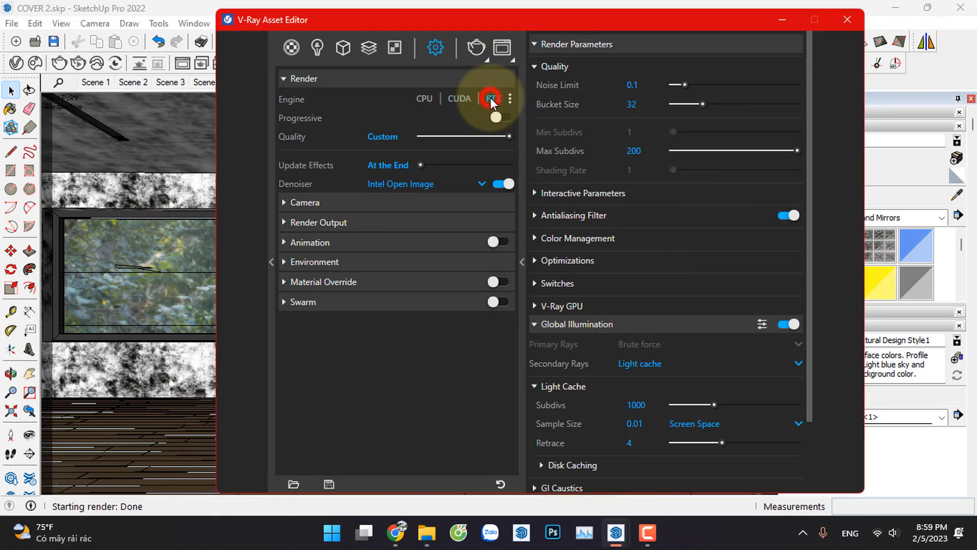
pyautogui.click(510, 99)
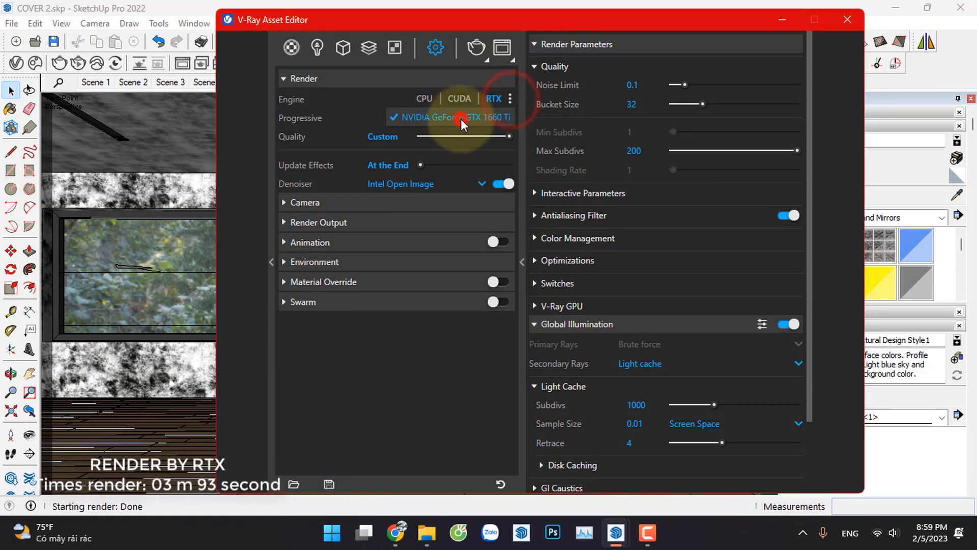
pyautogui.click(460, 118)
pyautogui.click(411, 392)
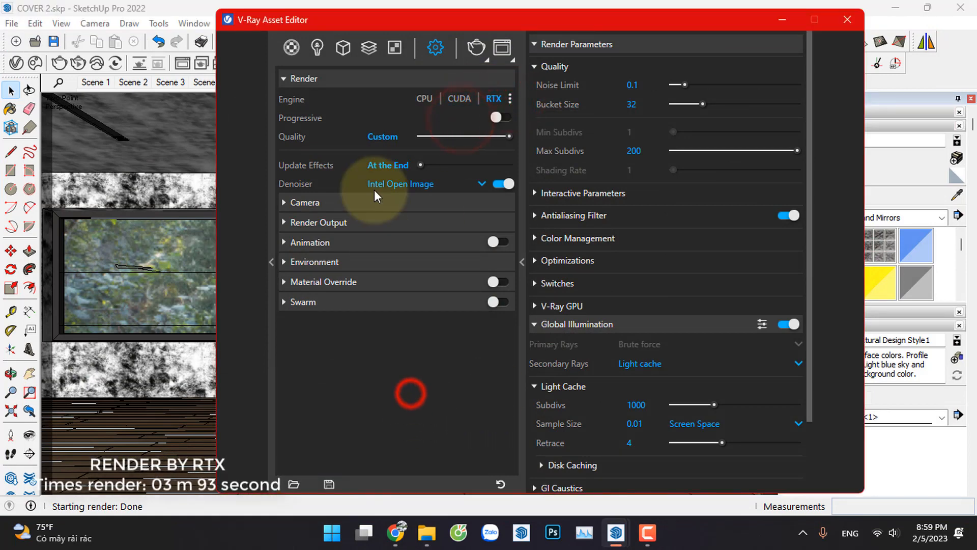
# - Reopen the frame buffer and narrow the statistics panel so the whole image area is visible
pyautogui.click(503, 47)
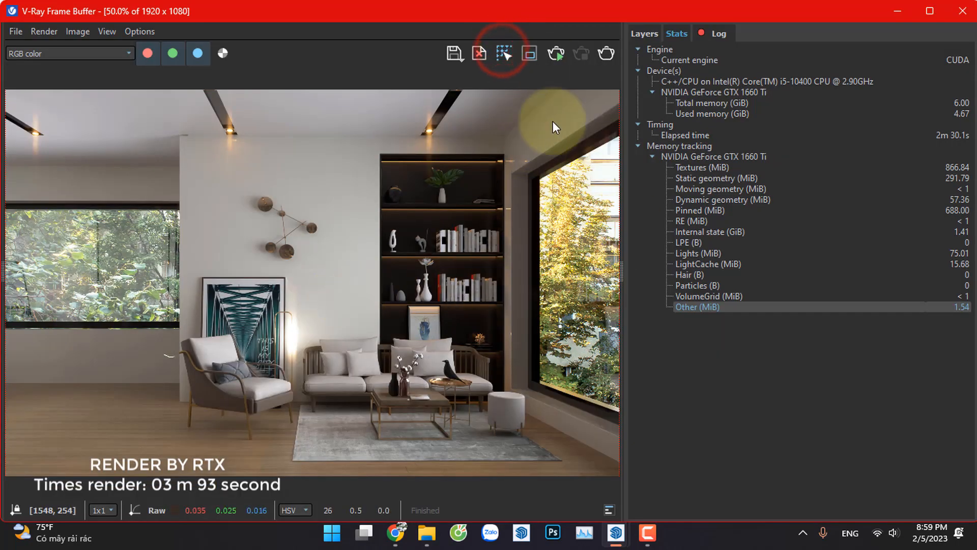
pyautogui.click(644, 33)
pyautogui.click(677, 34)
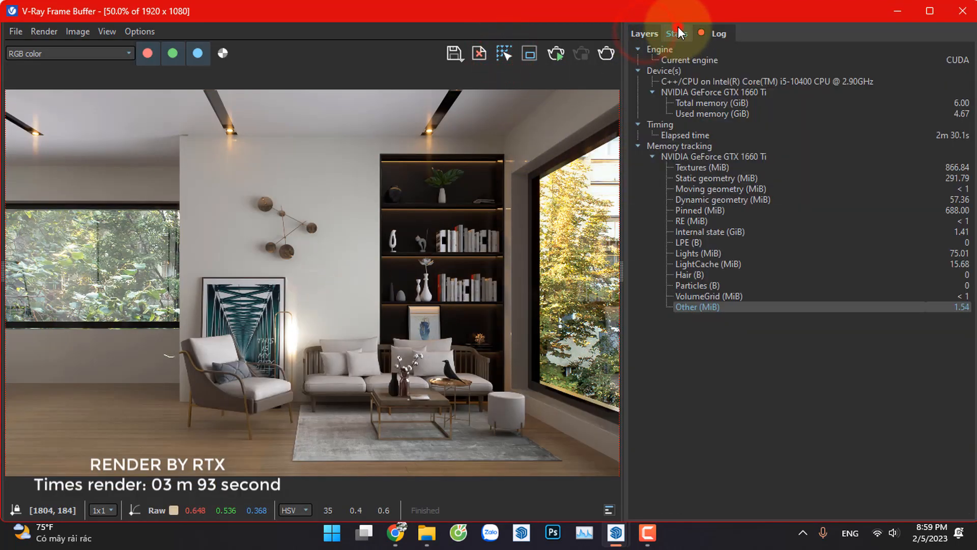
pyautogui.moveTo(624, 79); pyautogui.dragTo(791, 82)
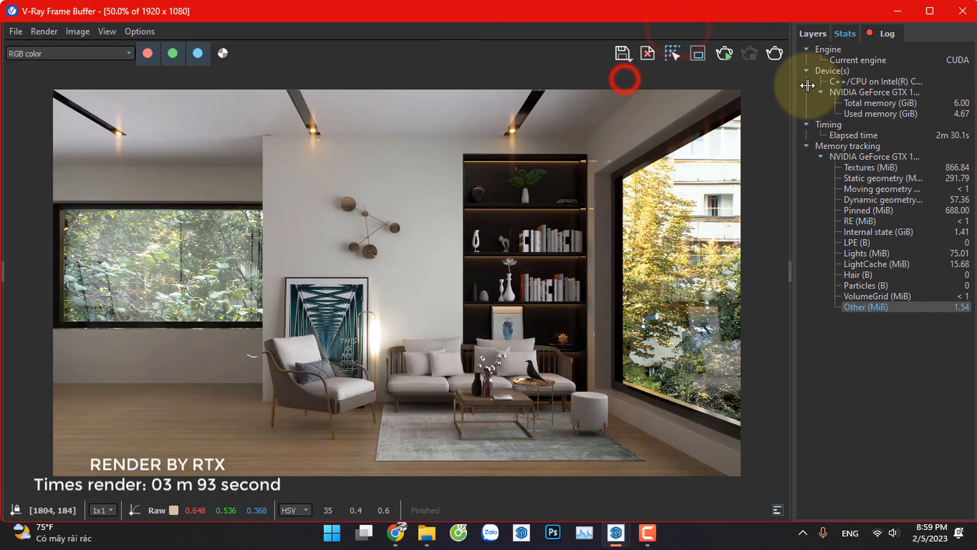
pyautogui.click(339, 277)
# - Render the living room scene with the RTX engine
pyautogui.click(772, 54)
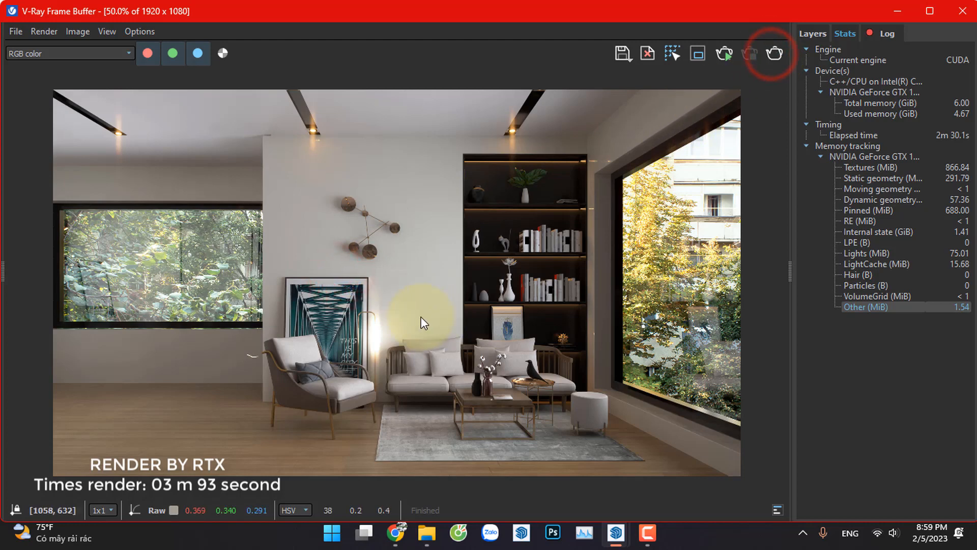
pyautogui.click(421, 253)
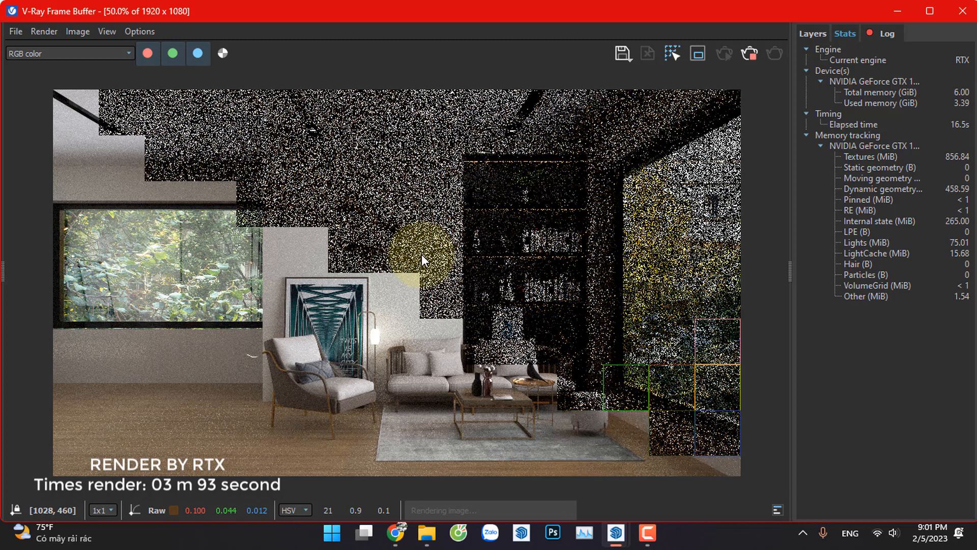
pyautogui.click(585, 533)
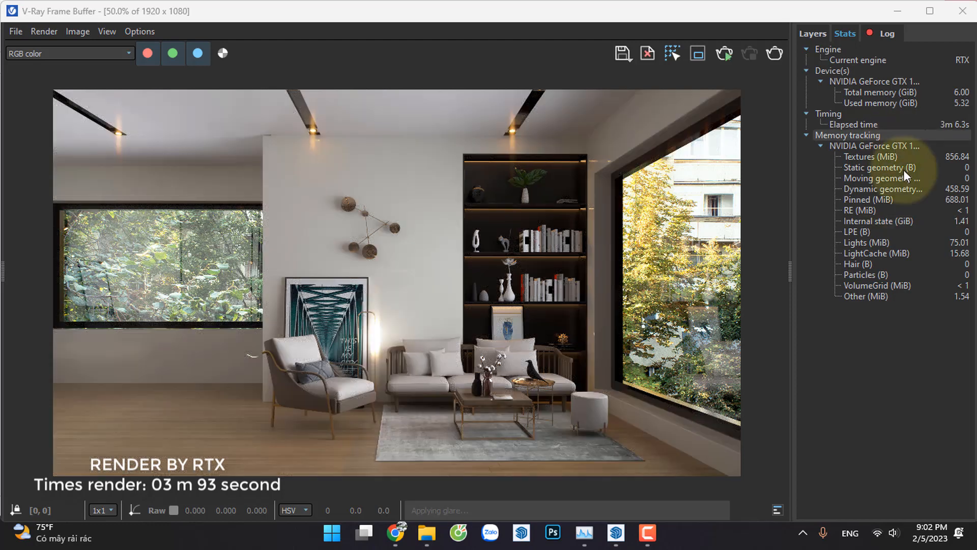
# - Maximize the frame buffer, widen the statistics panel and check the RTX render's engine, GPU device, memory and elapsed time
pyautogui.click(922, 12)
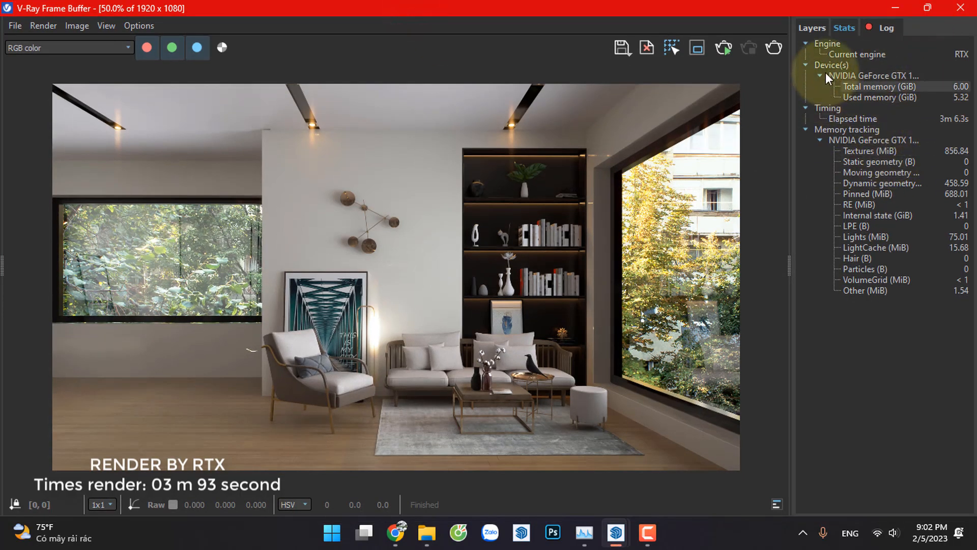
pyautogui.moveTo(790, 89); pyautogui.dragTo(733, 93)
pyautogui.click(841, 75)
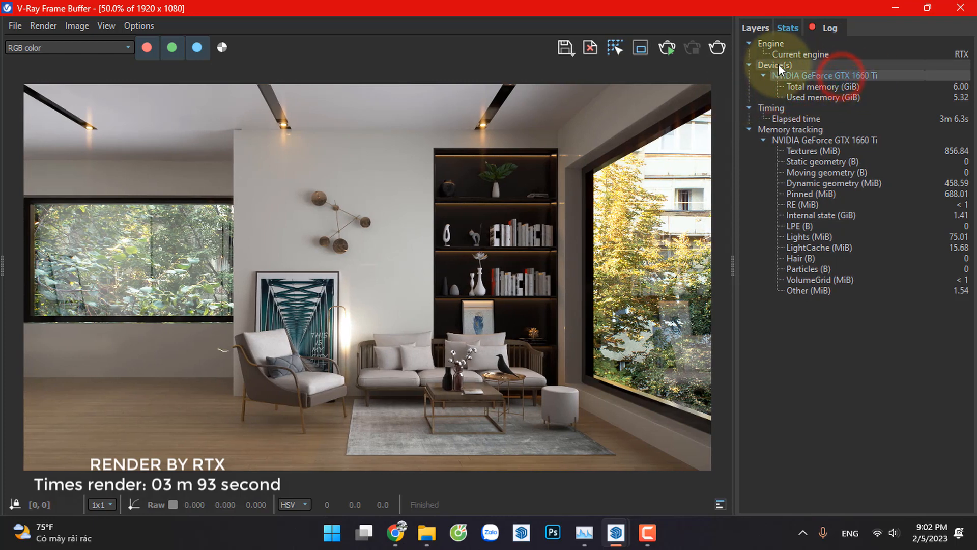
pyautogui.click(762, 75)
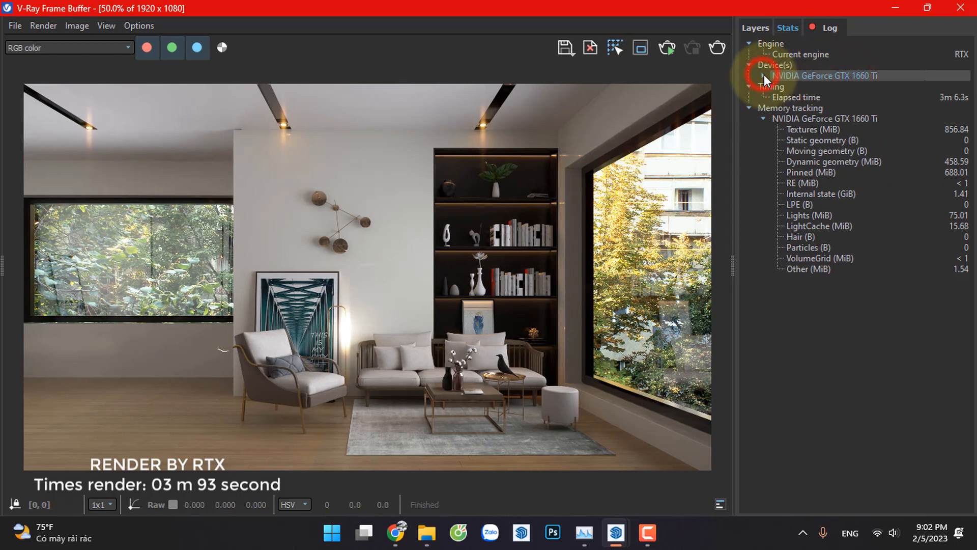
pyautogui.click(764, 74)
pyautogui.click(797, 55)
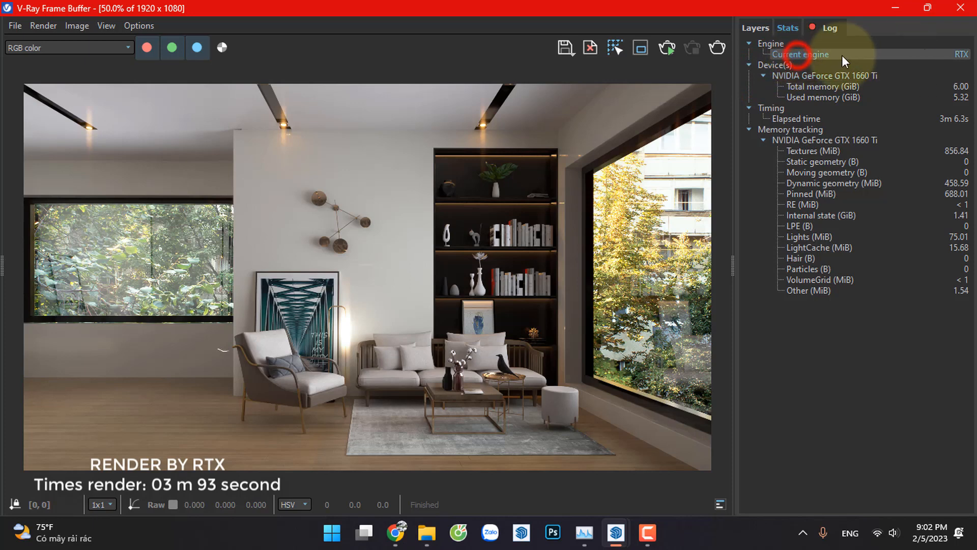
pyautogui.click(828, 88)
pyautogui.click(803, 119)
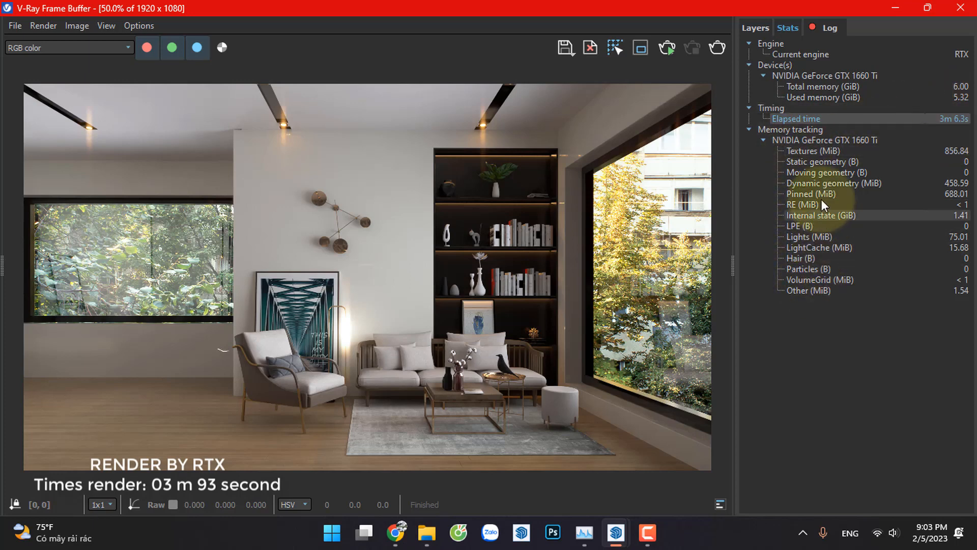
# - Open the render history and set up a horizontal A/B comparison with the RTX render as A and the CUDA render as B
pyautogui.click(3, 262)
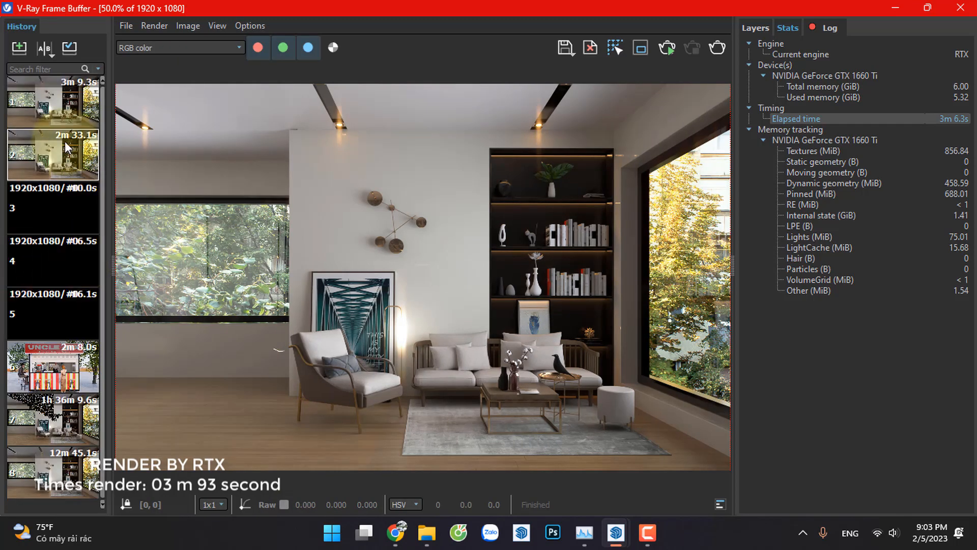
pyautogui.click(51, 97)
pyautogui.click(43, 48)
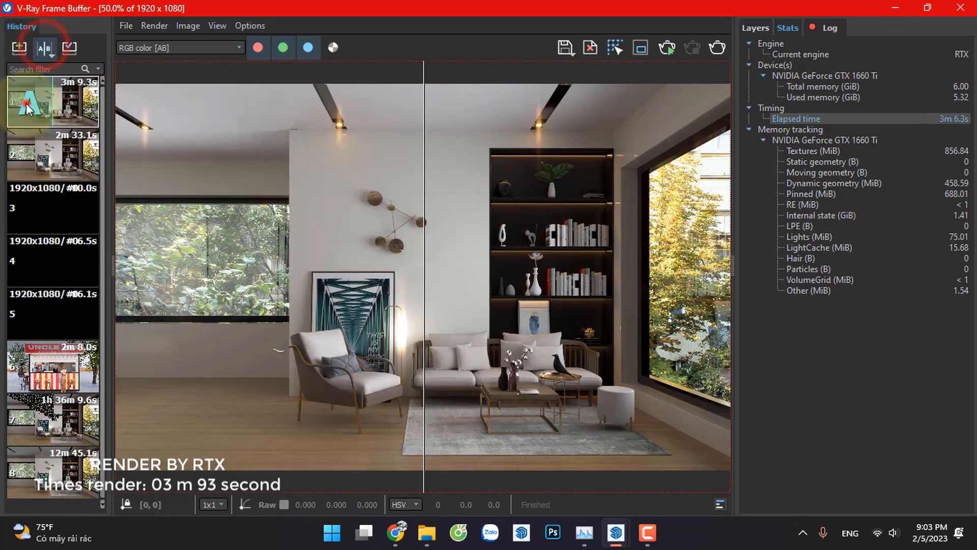
pyautogui.click(76, 164)
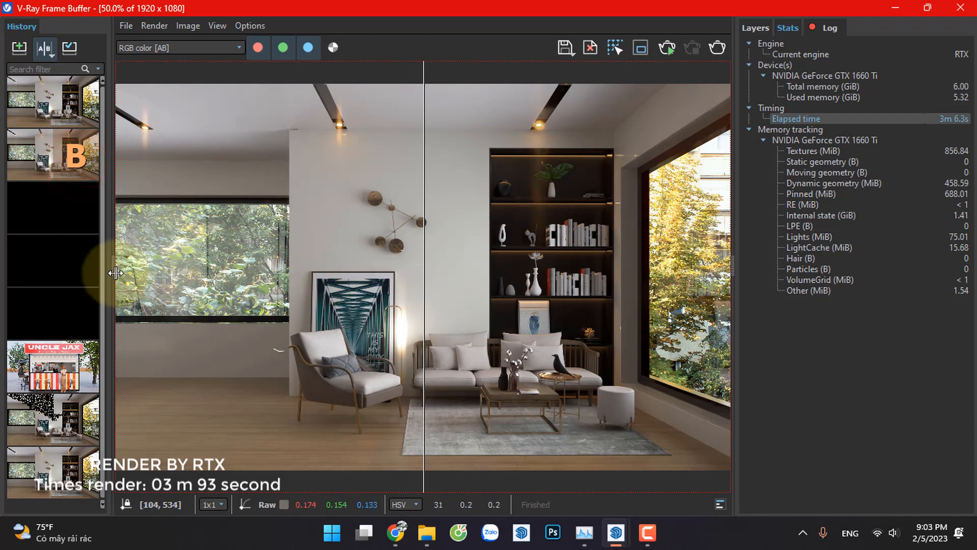
pyautogui.moveTo(421, 246); pyautogui.dragTo(354, 238)
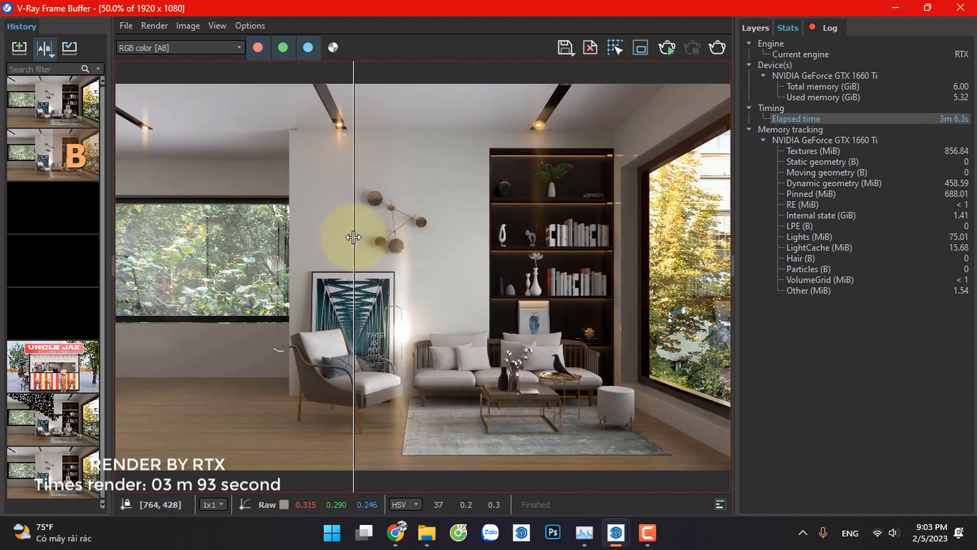
pyautogui.click(26, 117)
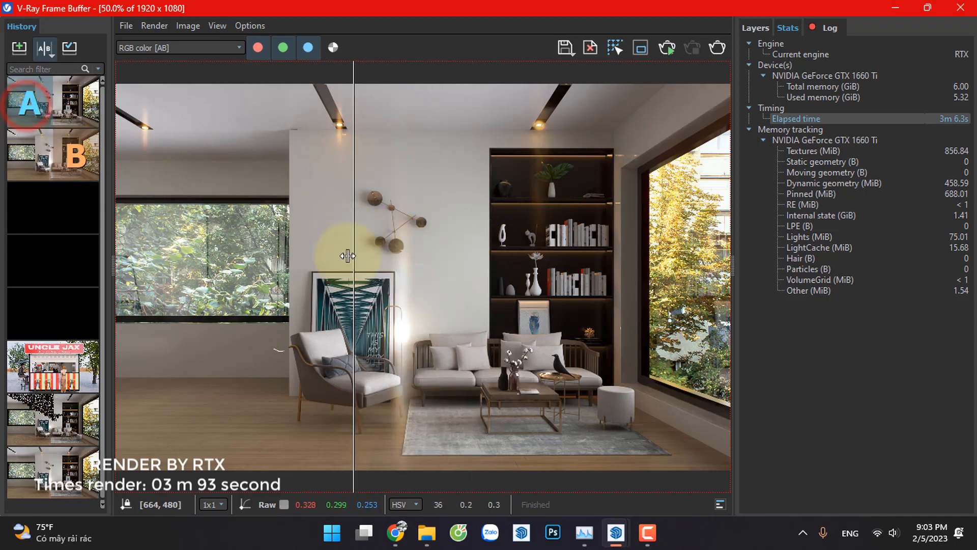
# - Compare the RTX and CUDA renders up close around the wall lamp by shifting the A/B divider across the image
pyautogui.moveTo(358, 244)
pyautogui.mouseDown()
pyautogui.moveTo(428, 244)
pyautogui.moveTo(323, 224)
pyautogui.moveTo(517, 249)
pyautogui.moveTo(349, 225)
pyautogui.moveTo(368, 234)
pyautogui.mouseUp()
pyautogui.scroll(2, 384, 247)
pyautogui.scroll(2, 383, 242)
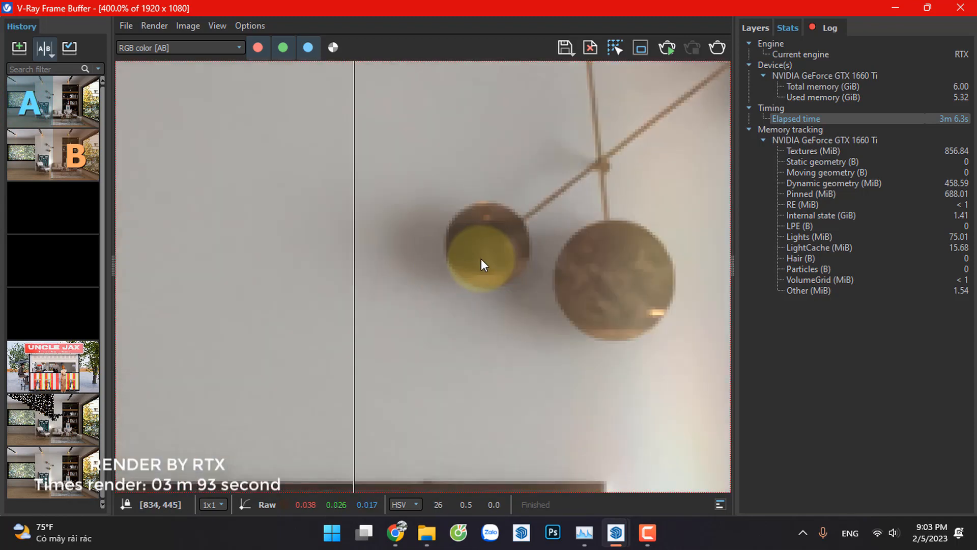
pyautogui.scroll(-2, 392, 294)
pyautogui.moveTo(351, 288); pyautogui.dragTo(463, 270)
pyautogui.scroll(-3, 404, 268)
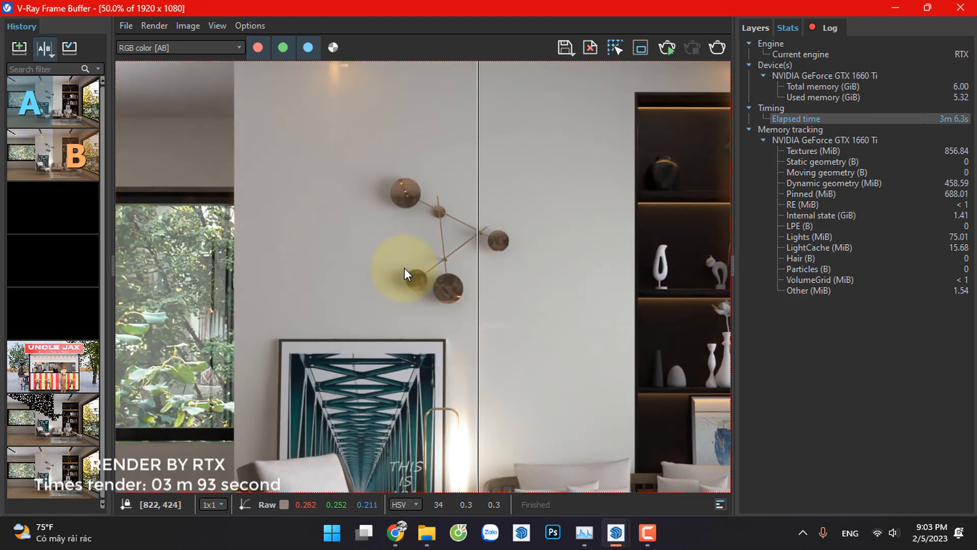
pyautogui.moveTo(476, 164); pyautogui.dragTo(457, 168)
# - Show the correction layers, end the A/B comparison and load the CUDA render, followed by the RTX render, from the history
pyautogui.click(755, 28)
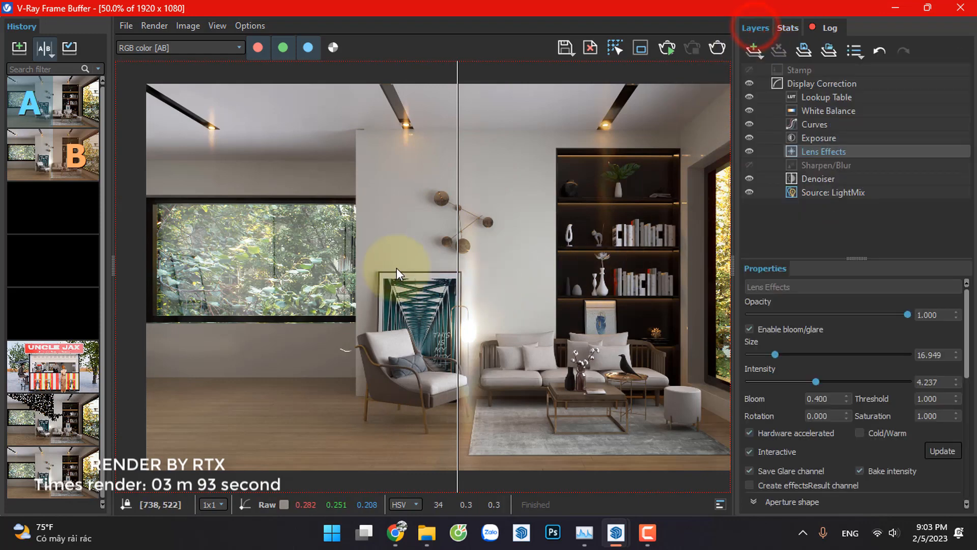
pyautogui.click(46, 48)
pyautogui.click(54, 152)
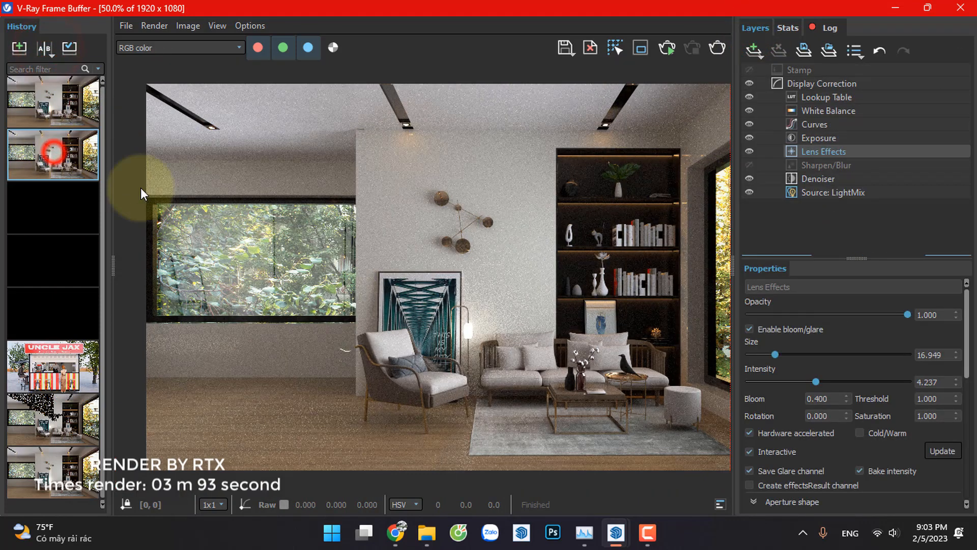
pyautogui.click(58, 100)
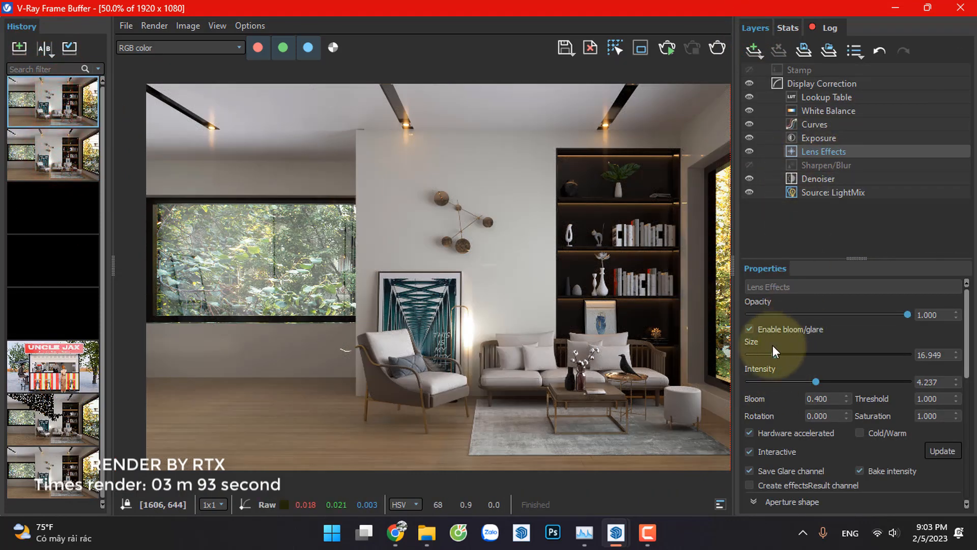
# - Load the CUDA render from the history and set its Lens Effects size to about 24.3 and intensity to about 3.6
pyautogui.click(45, 163)
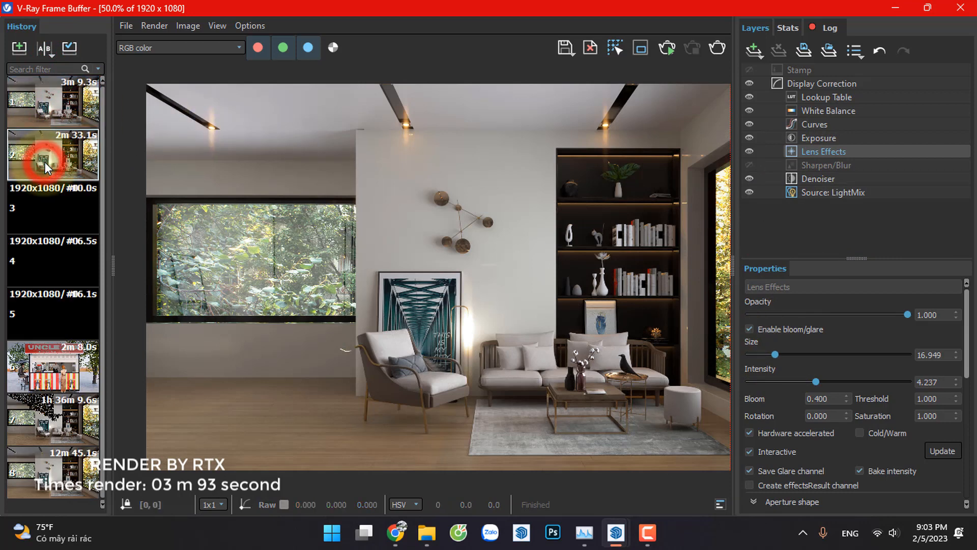
pyautogui.click(819, 148)
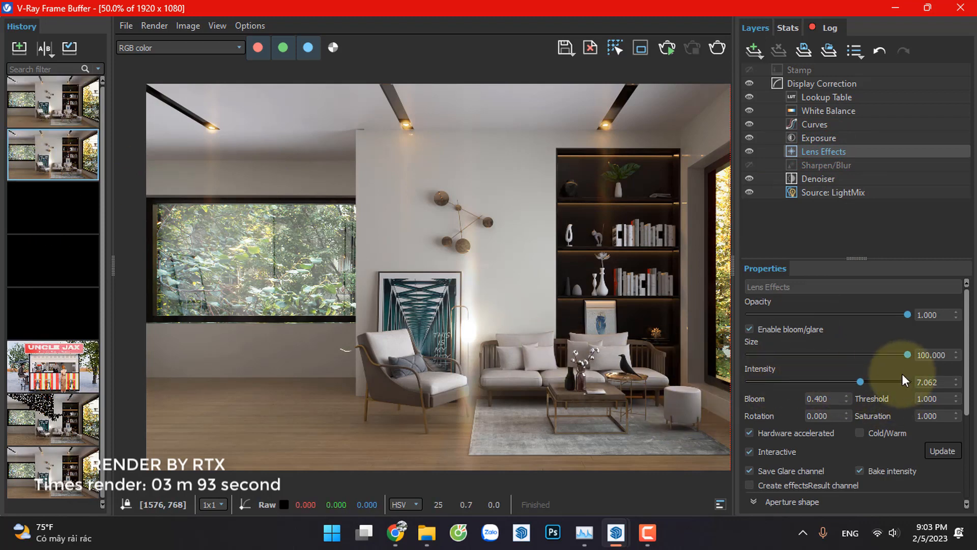
pyautogui.moveTo(859, 383); pyautogui.dragTo(784, 381)
pyautogui.moveTo(906, 355); pyautogui.dragTo(805, 381)
pyautogui.moveTo(795, 354); pyautogui.dragTo(786, 355)
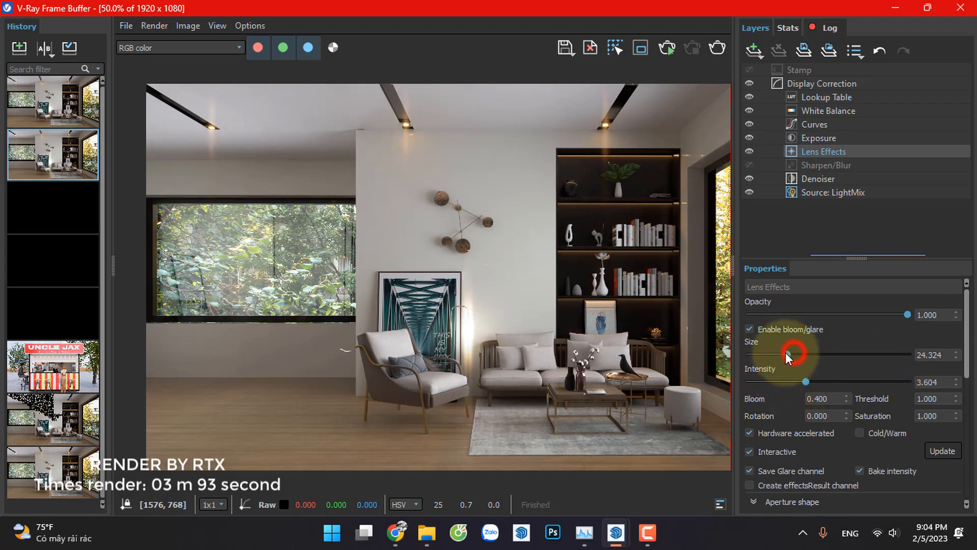
# - Load the RTX render from the history and disable bloom/glare in its Lens Effects layer
pyautogui.doubleClick(54, 102)
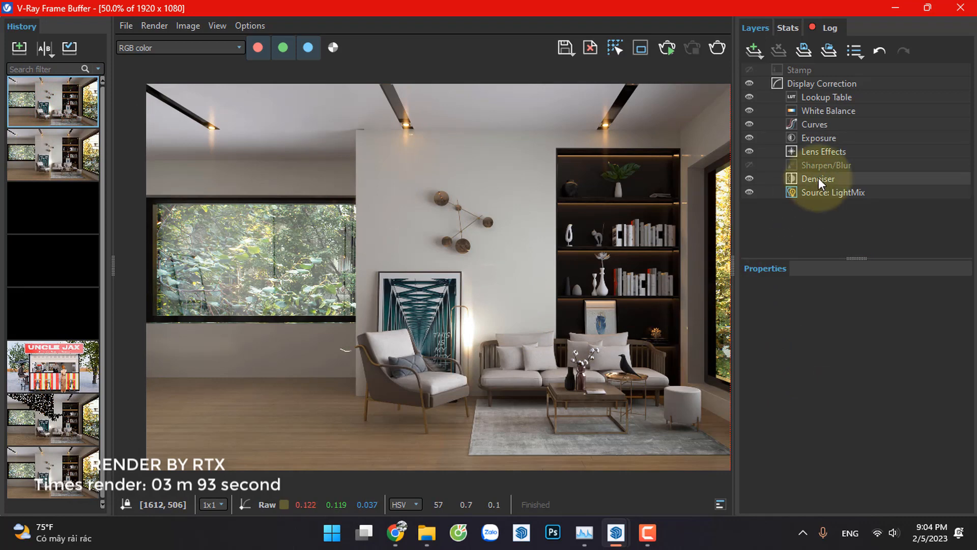
pyautogui.click(820, 151)
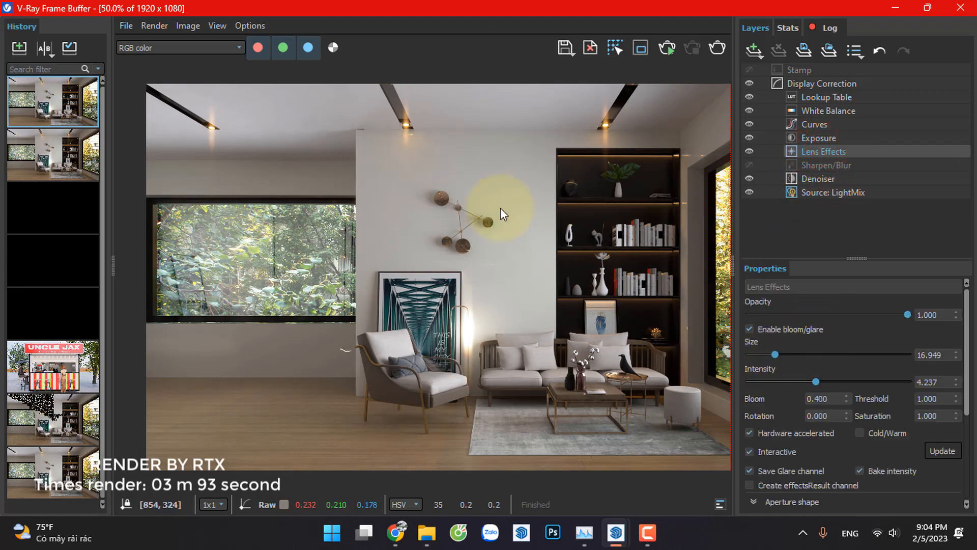
pyautogui.click(749, 329)
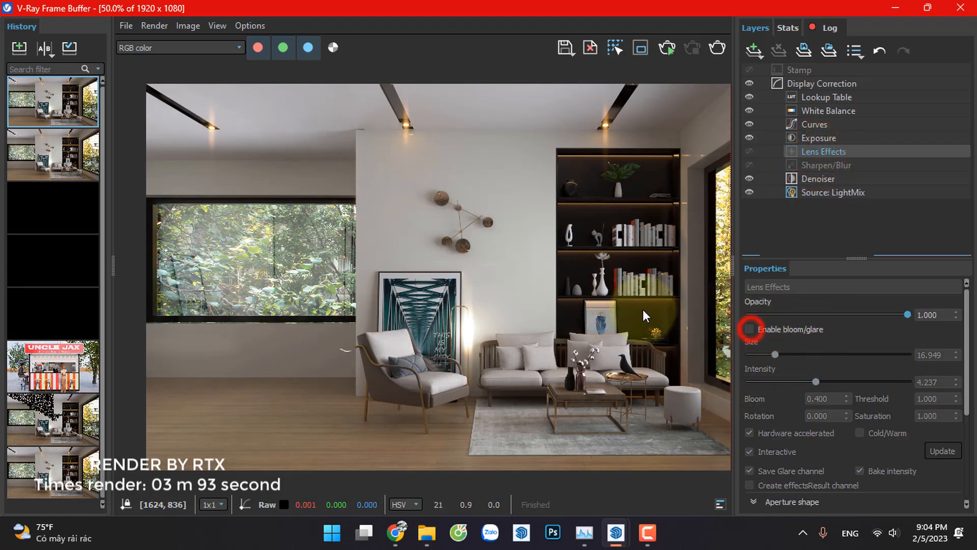
# - Load the CUDA render from the history and disable bloom/glare in its Lens Effects layer
pyautogui.doubleClick(50, 155)
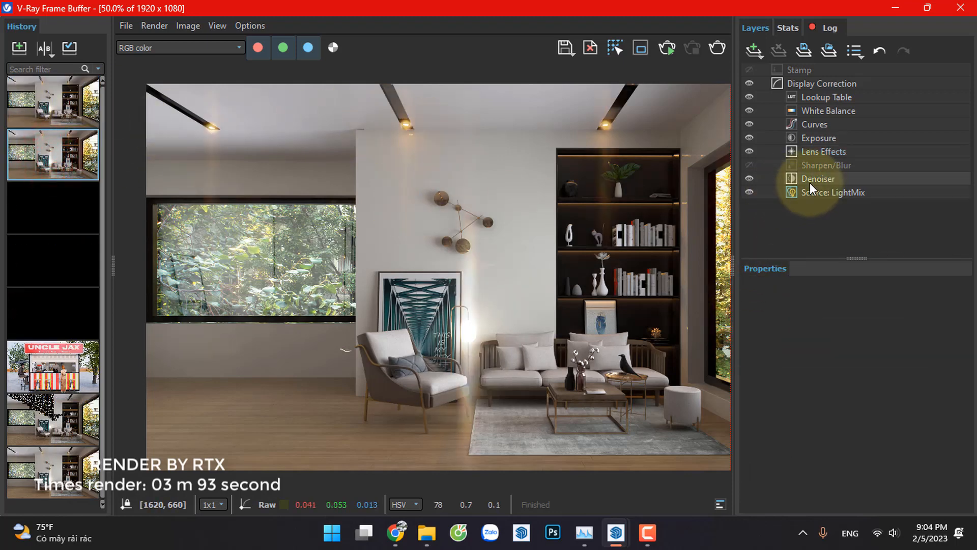
pyautogui.click(822, 151)
pyautogui.click(749, 328)
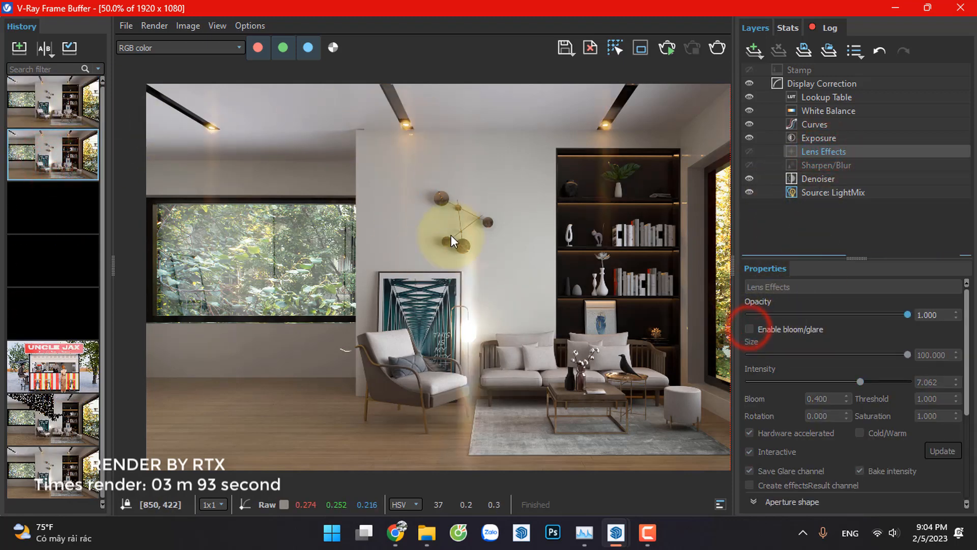
# - Compare the RTX render as A with the CUDA render as B up close around the round wall lamp
pyautogui.click(43, 47)
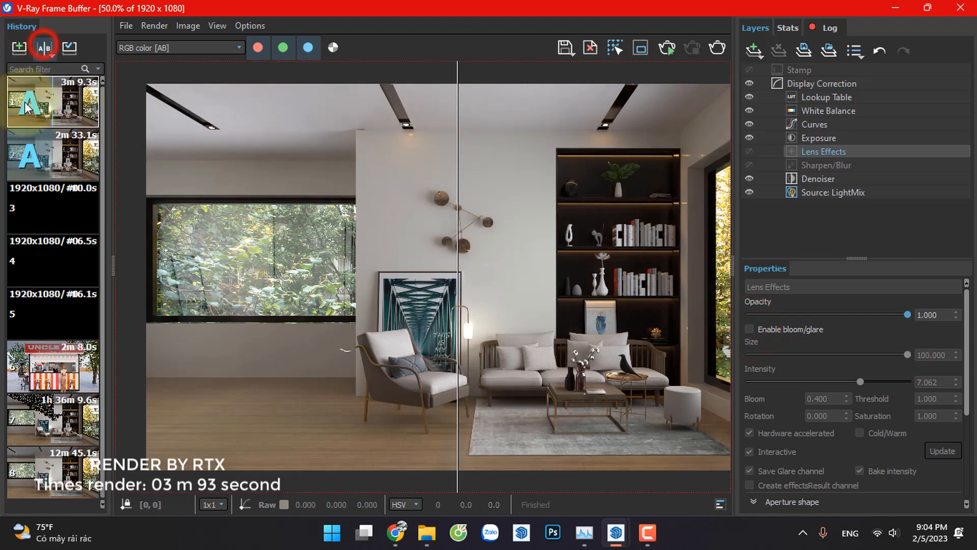
pyautogui.click(77, 153)
pyautogui.moveTo(457, 193); pyautogui.dragTo(402, 187)
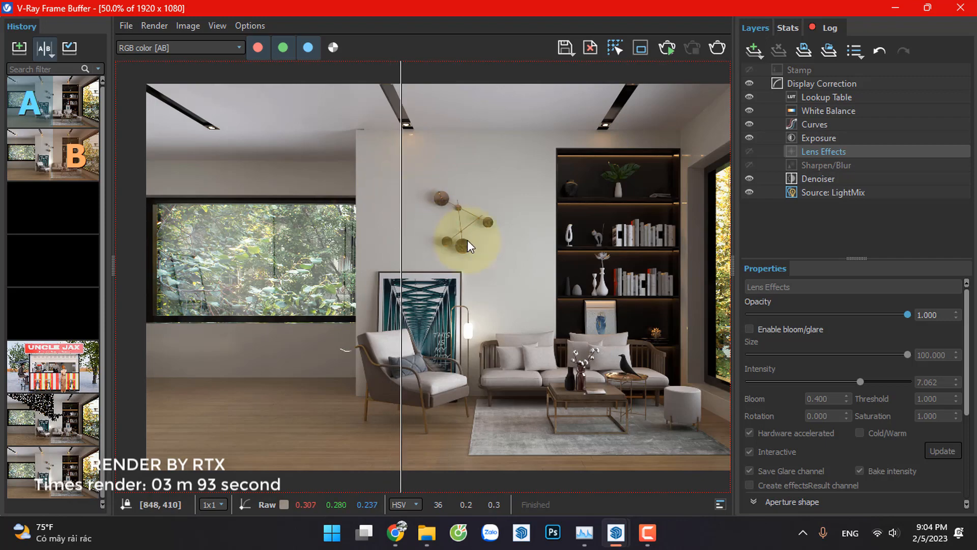
pyautogui.scroll(2, 467, 259)
pyautogui.scroll(1, 631, 232)
pyautogui.moveTo(629, 227); pyautogui.dragTo(394, 284, button='middle')
pyautogui.moveTo(529, 247); pyautogui.dragTo(330, 281, button='middle')
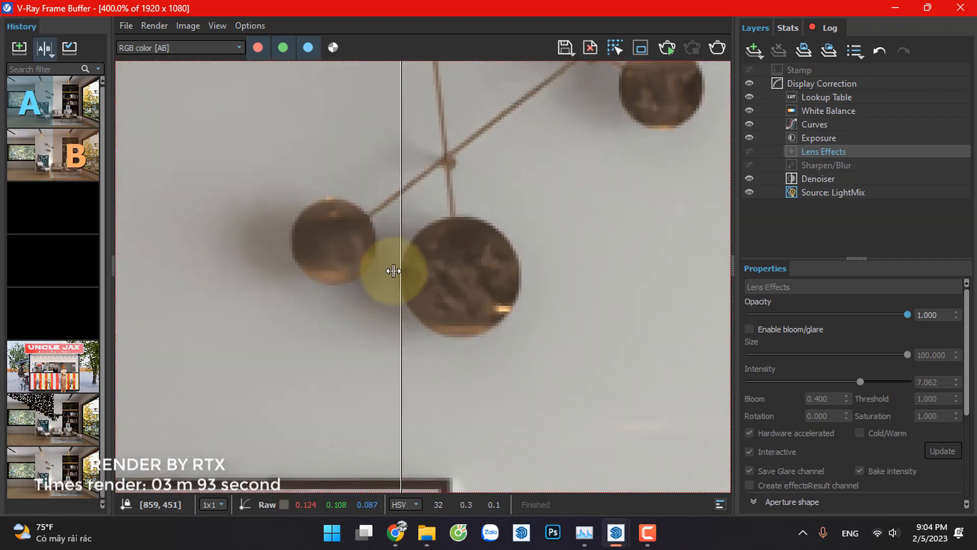
pyautogui.moveTo(396, 268); pyautogui.dragTo(483, 248)
pyautogui.scroll(-2, 375, 238)
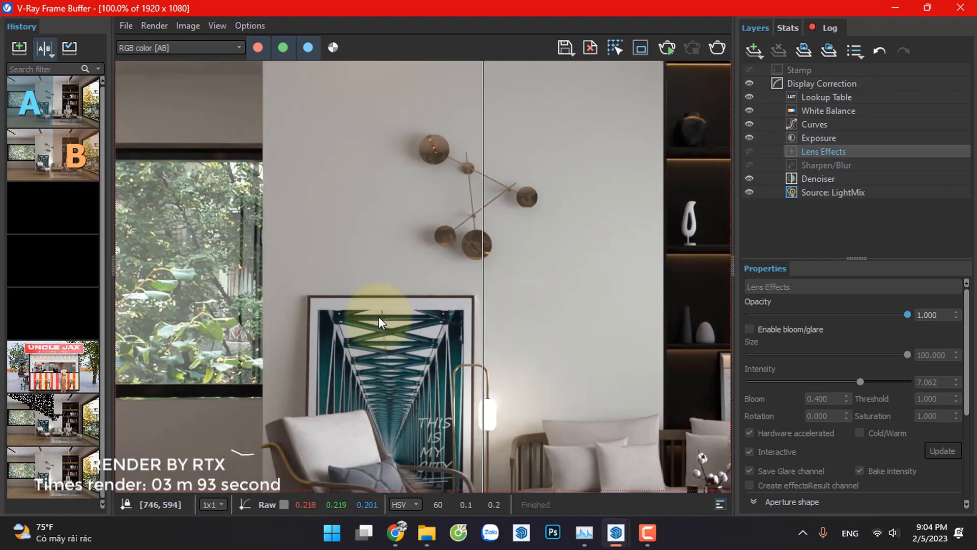
# - Compare both renders across the A/B divider at the bookshelf and the framed feather picture
pyautogui.moveTo(379, 336); pyautogui.dragTo(376, 211, button='middle')
pyautogui.moveTo(579, 258); pyautogui.dragTo(296, 255, button='middle')
pyautogui.scroll(1, 426, 355)
pyautogui.moveTo(584, 313); pyautogui.dragTo(520, 317, button='middle')
pyautogui.moveTo(409, 179); pyautogui.dragTo(414, 283, button='middle')
pyautogui.moveTo(404, 150); pyautogui.dragTo(405, 200, button='middle')
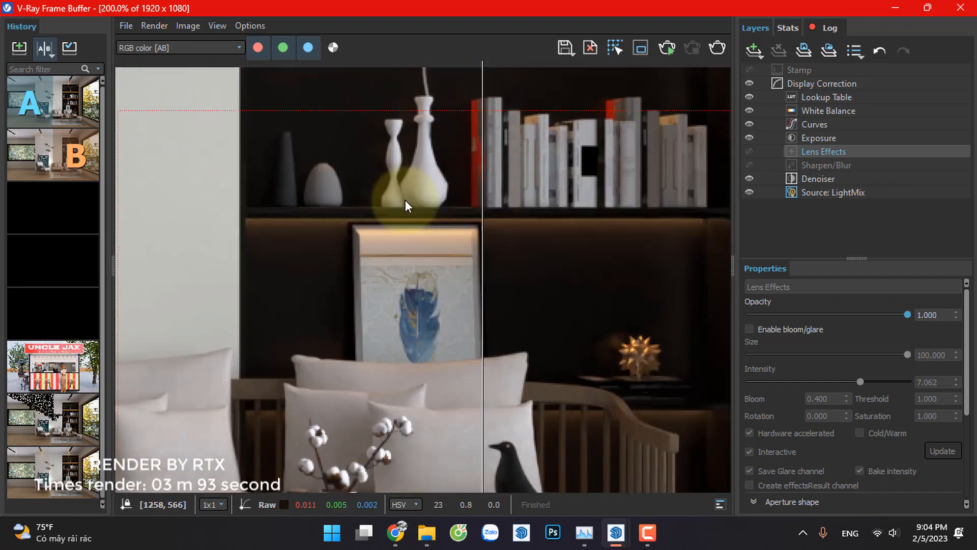
pyautogui.scroll(2, 473, 256)
pyautogui.moveTo(422, 318); pyautogui.dragTo(564, 222, button='middle')
pyautogui.scroll(-1, 564, 222)
pyautogui.scroll(1, 486, 320)
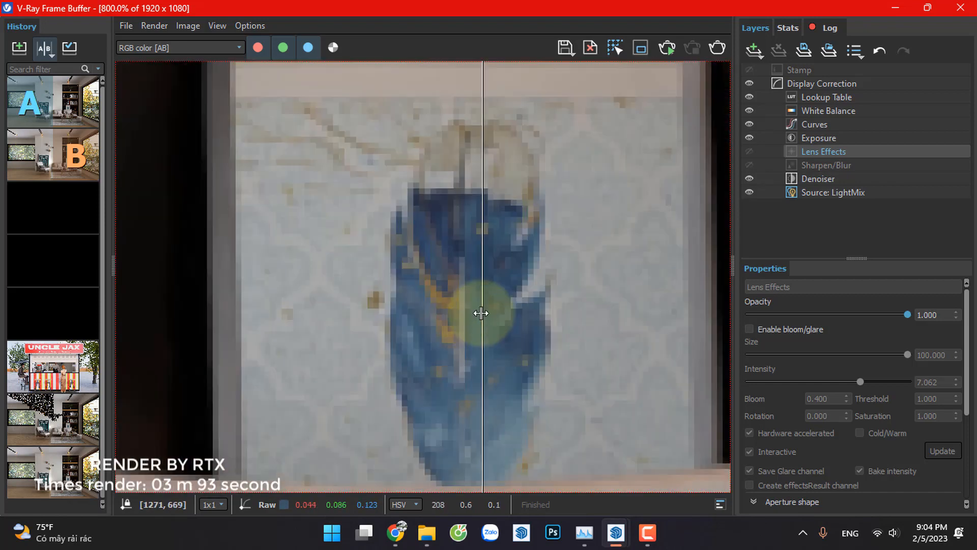
pyautogui.moveTo(480, 311); pyautogui.dragTo(505, 280)
pyautogui.scroll(-4, 503, 276)
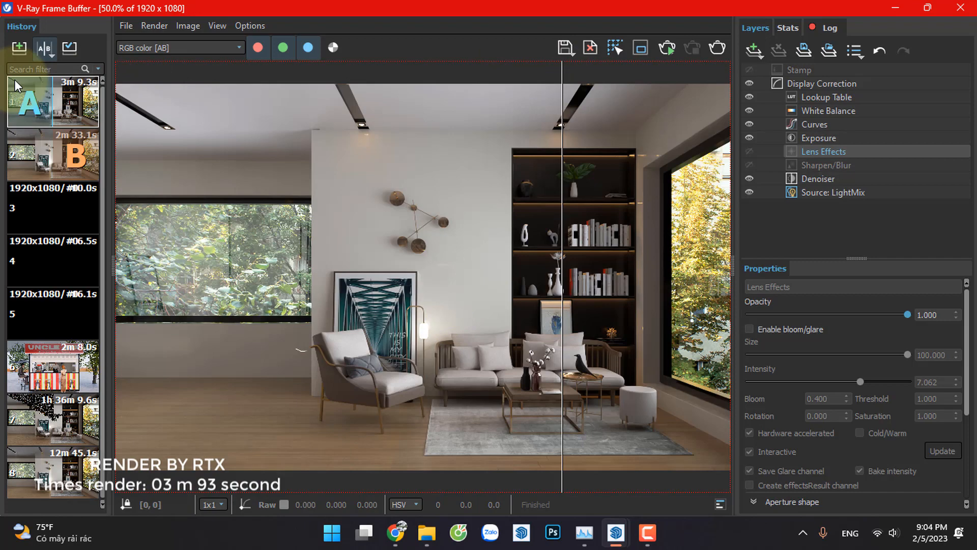
# - End the A/B comparison and view the whole image with the two newest history renders
pyautogui.click(44, 49)
pyautogui.scroll(-1, 459, 255)
pyautogui.scroll(1, 459, 255)
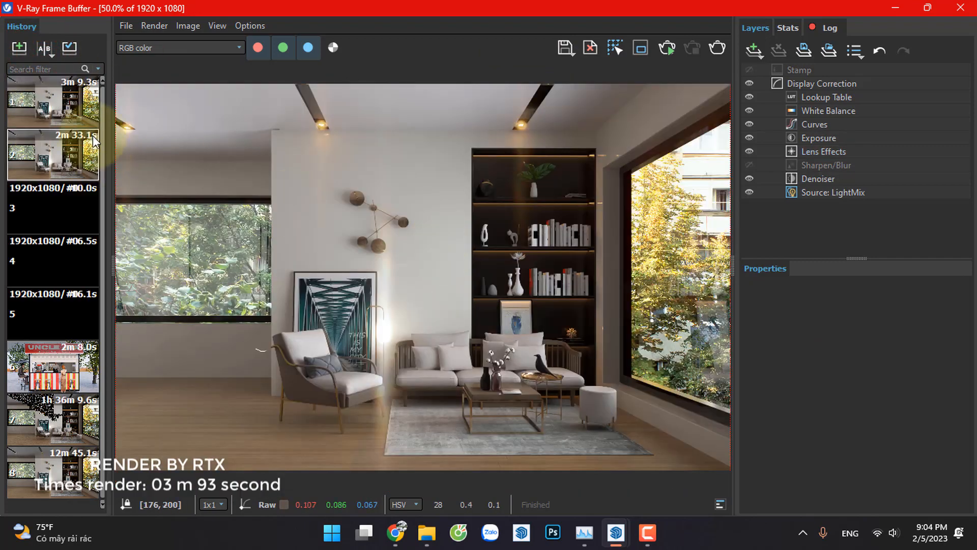
pyautogui.click(50, 111)
pyautogui.click(47, 151)
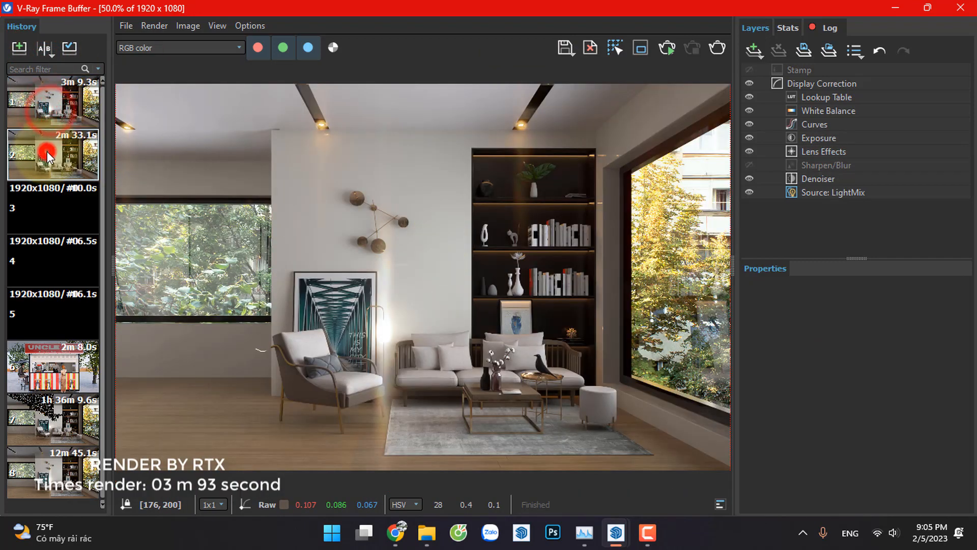
pyautogui.click(459, 247)
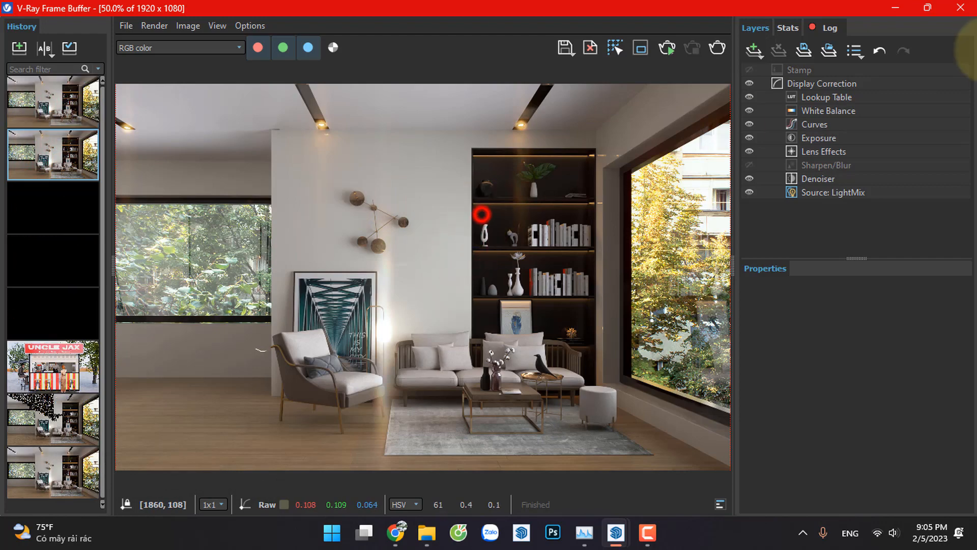
# - Switch the render engine to CPU and turn off Keep File and Auto-Save in the irradiance map's disk caching
pyautogui.click(960, 8)
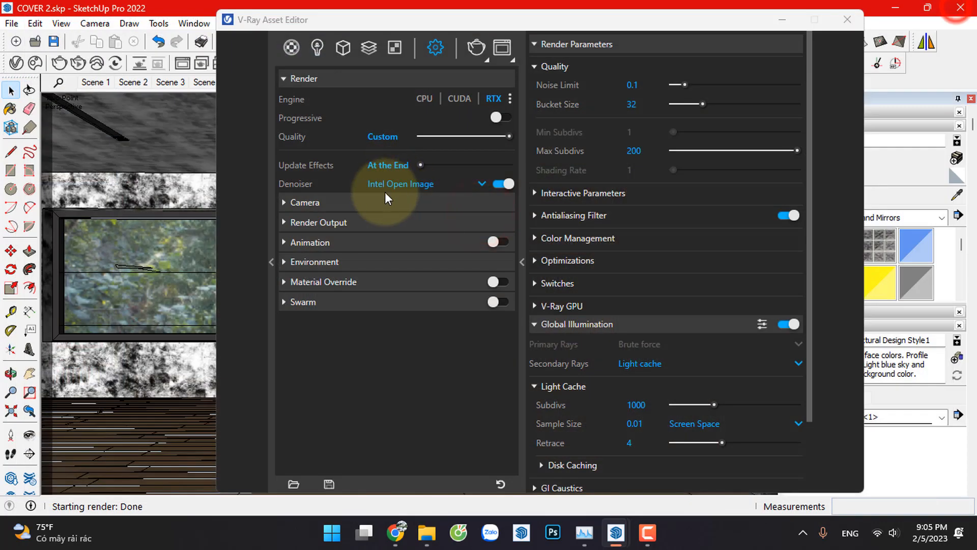
pyautogui.click(423, 99)
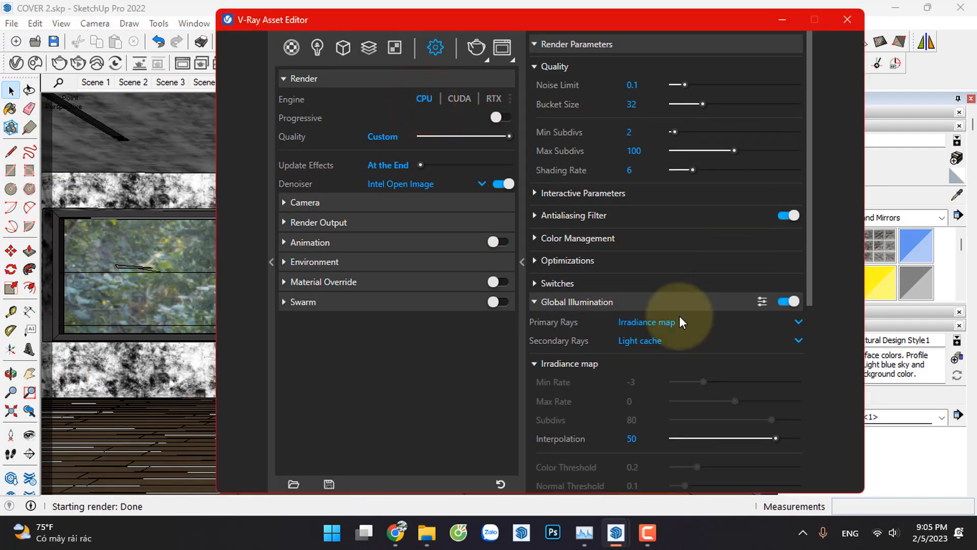
pyautogui.scroll(-3, 636, 409)
pyautogui.click(575, 383)
pyautogui.click(656, 405)
pyautogui.click(668, 417)
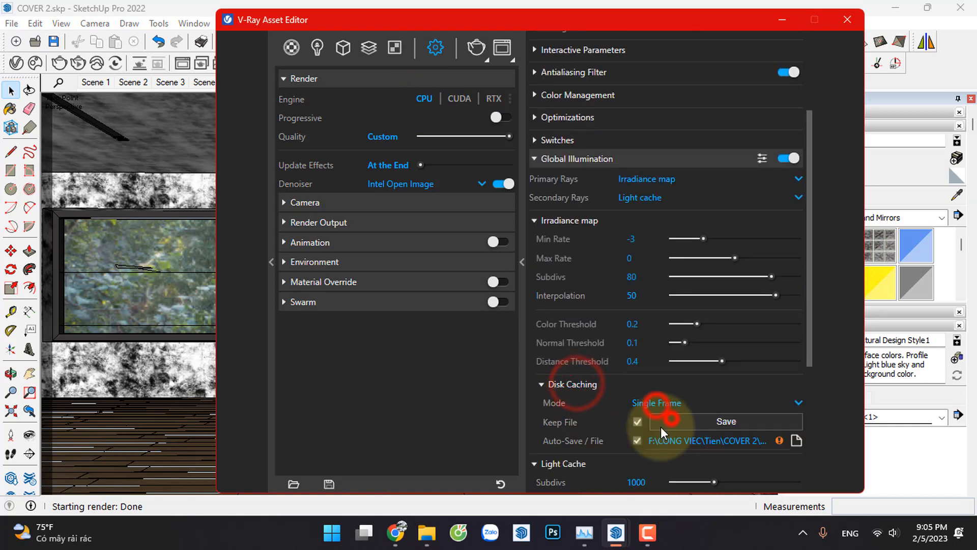
pyautogui.click(637, 423)
pyautogui.click(637, 441)
# - Check the light cache's disk caching options and review the CPU quality and global illumination settings
pyautogui.scroll(-5, 590, 407)
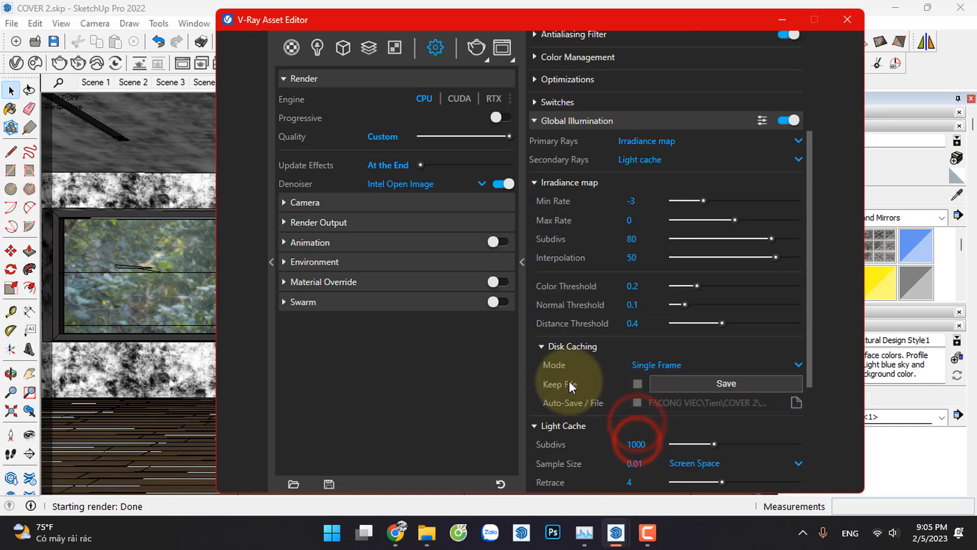
pyautogui.click(555, 316)
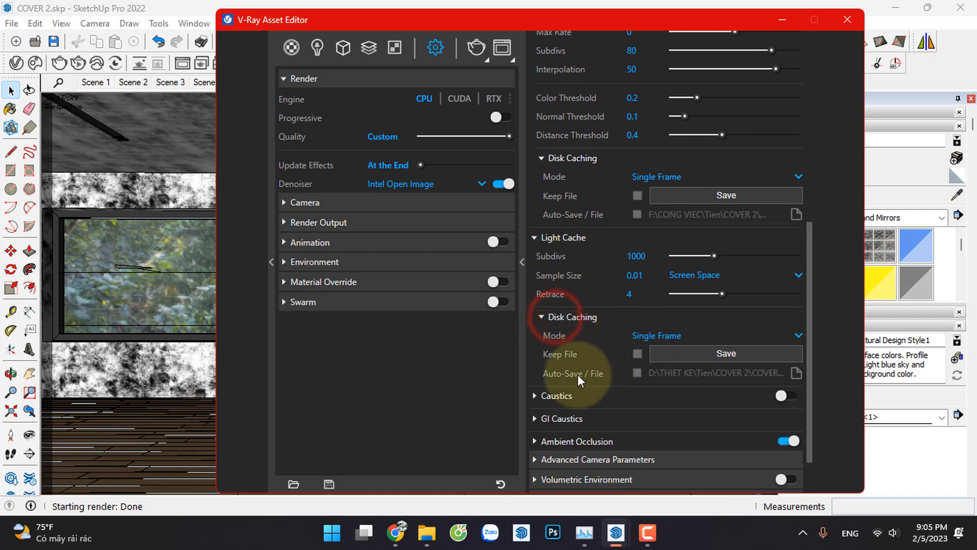
pyautogui.scroll(9, 580, 379)
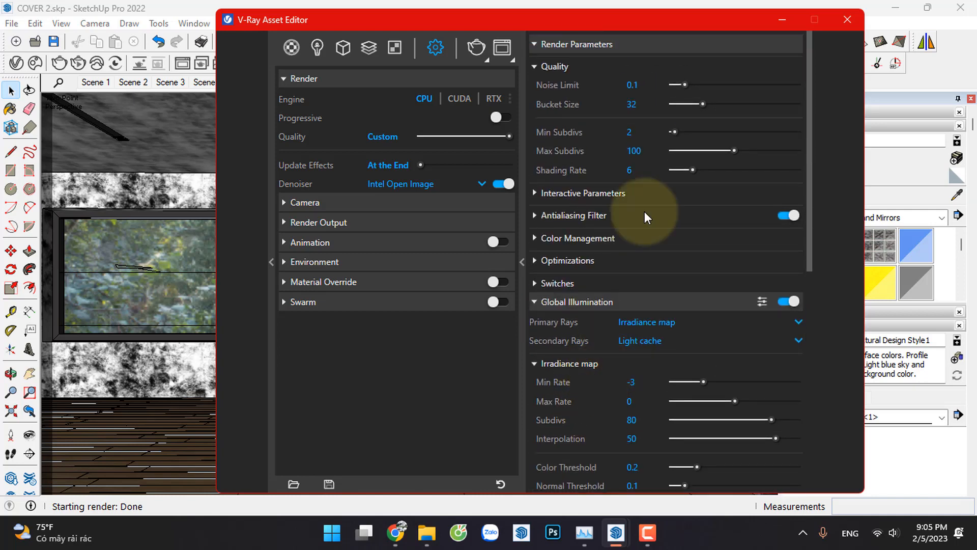
pyautogui.scroll(-2, 598, 331)
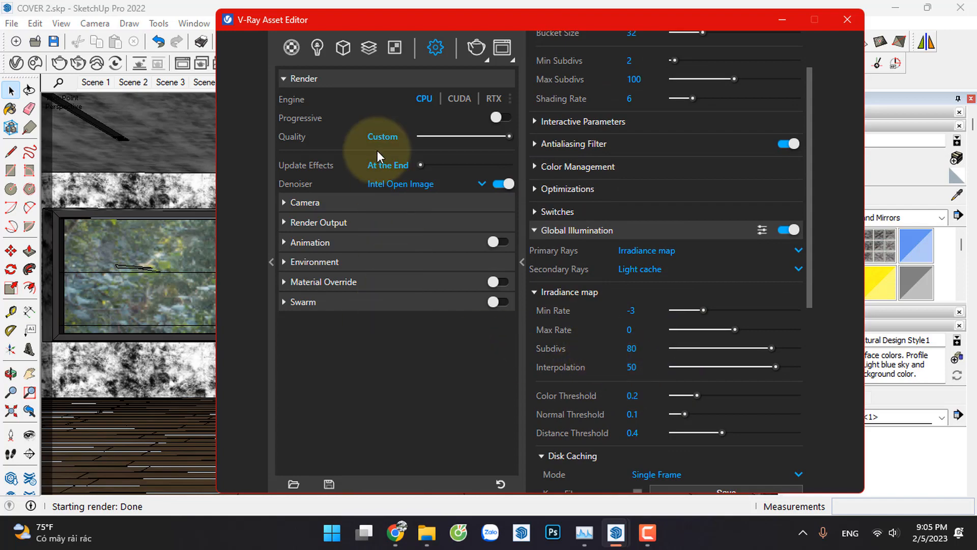
# - Minimize the Asset Editor, reopen the frame buffer and show the render statistics
pyautogui.click(502, 47)
pyautogui.click(783, 21)
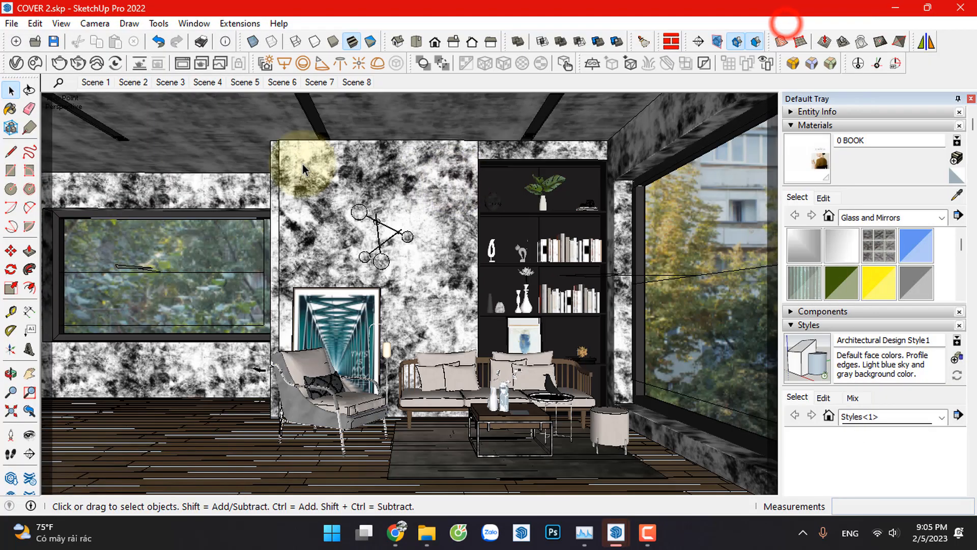
pyautogui.click(178, 66)
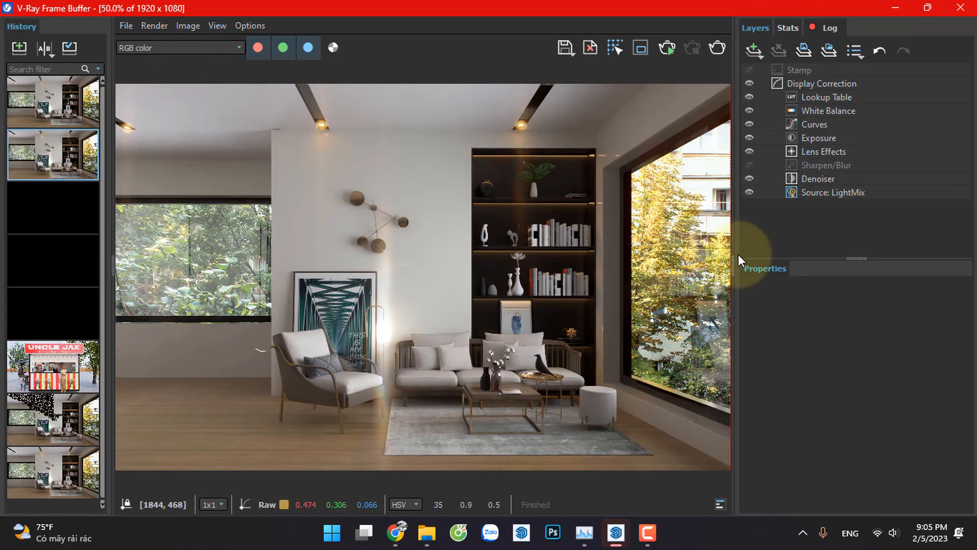
pyautogui.moveTo(732, 262); pyautogui.dragTo(747, 239)
pyautogui.click(838, 28)
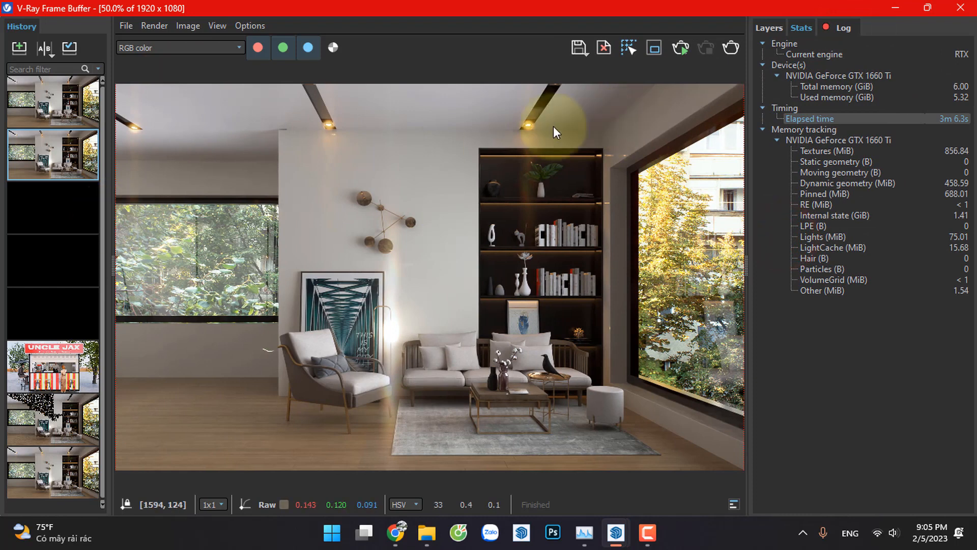
# - Hide the render history and start rendering the interior scene with the CPU engine
pyautogui.moveTo(113, 200); pyautogui.dragTo(1, 201)
pyautogui.click(731, 46)
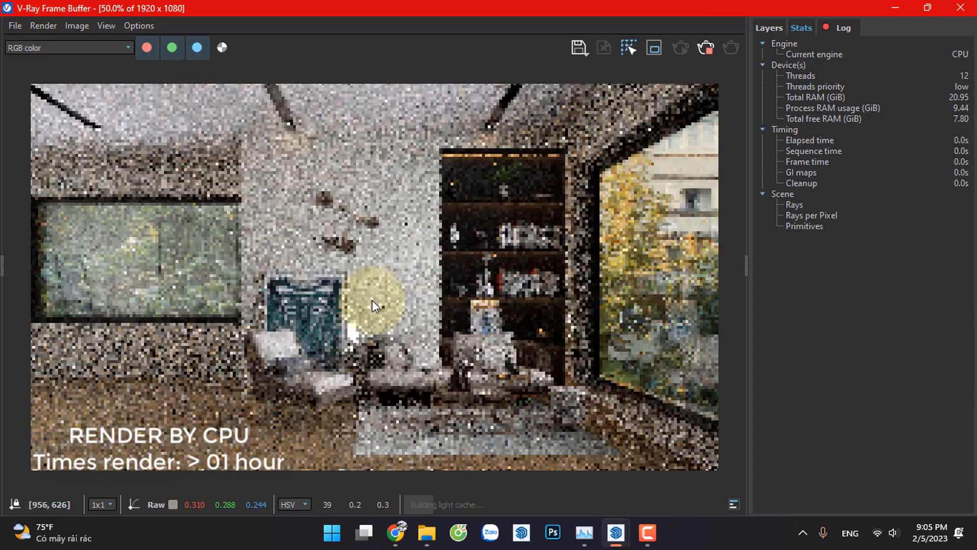
pyautogui.click(366, 272)
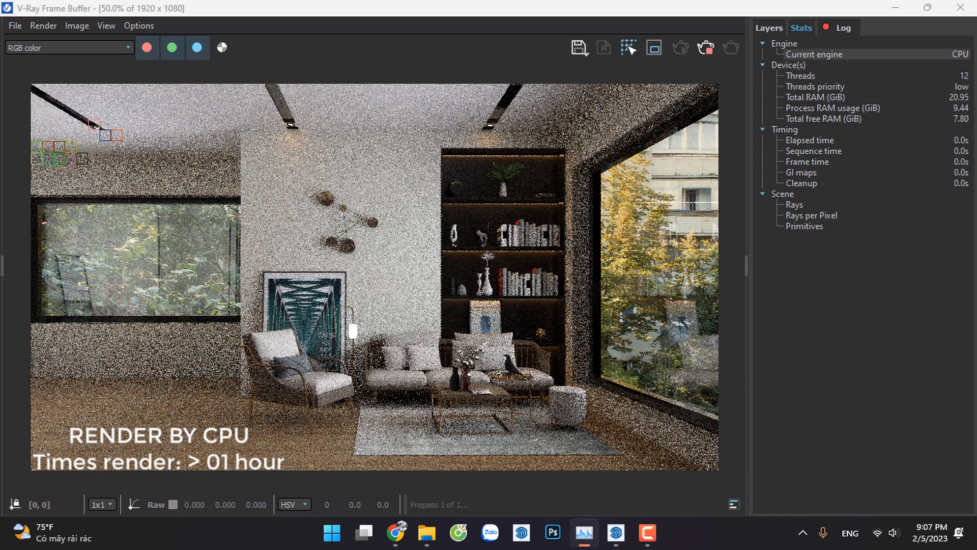
pyautogui.click(822, 53)
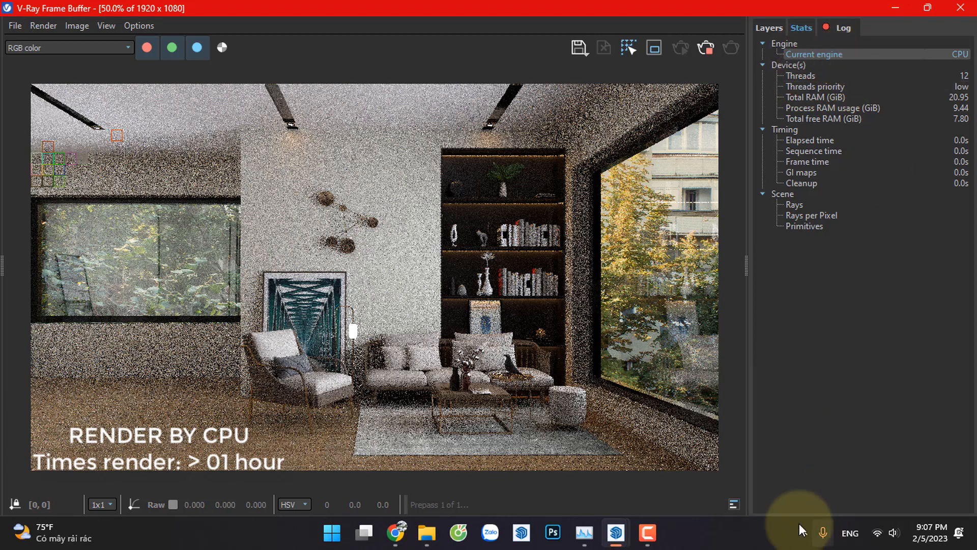
pyautogui.click(584, 532)
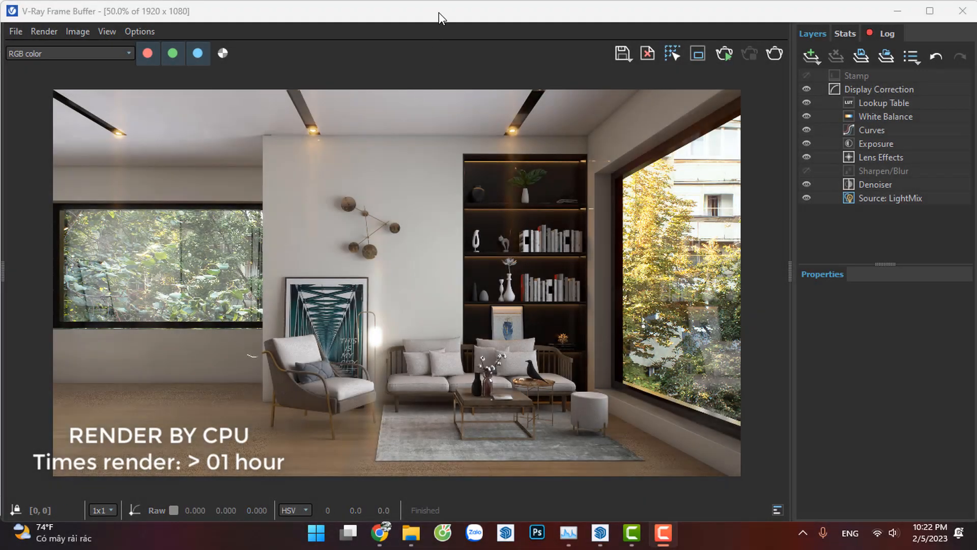
# - Reveal the render history and inspect the image info of the finished CPU render
pyautogui.click(439, 12)
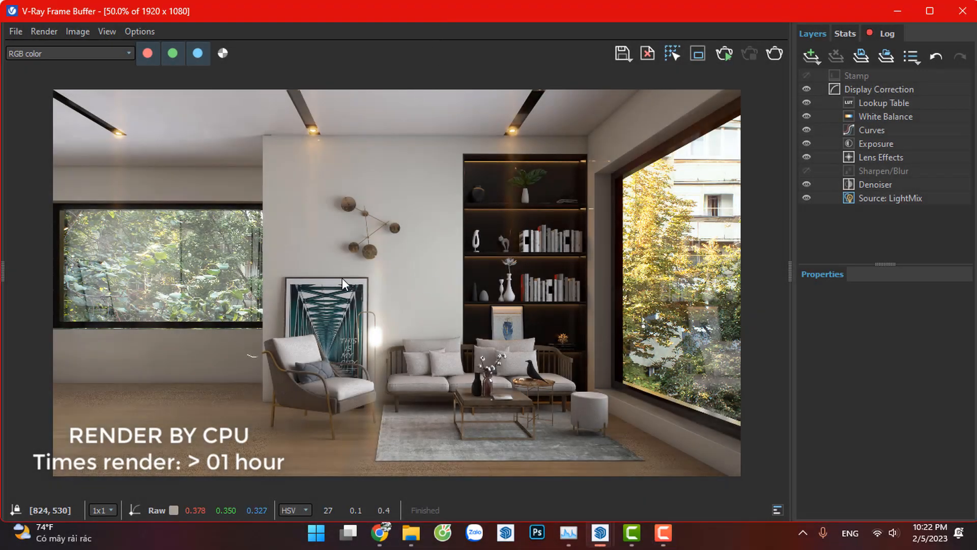
pyautogui.moveTo(6, 259); pyautogui.dragTo(136, 265)
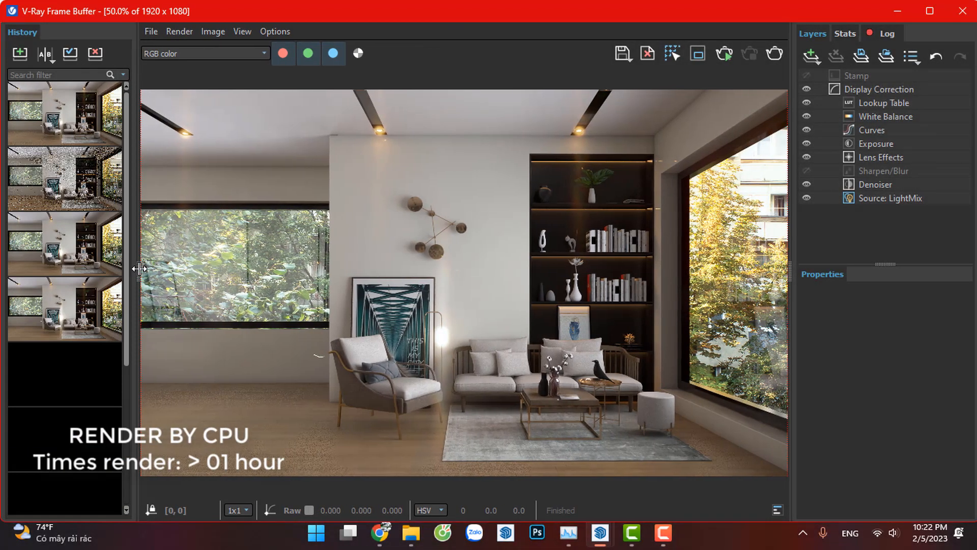
pyautogui.rightClick(67, 113)
pyautogui.click(118, 240)
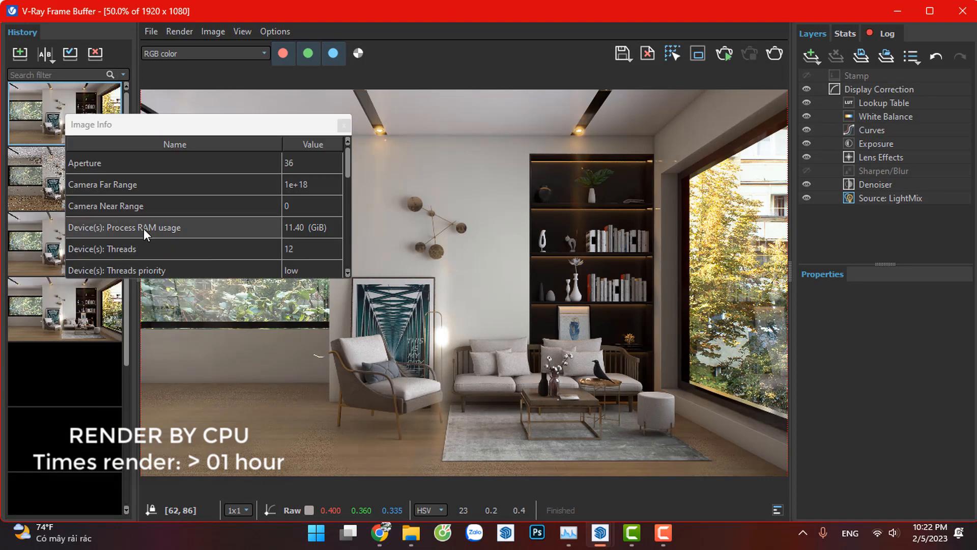
pyautogui.scroll(-1, 135, 253)
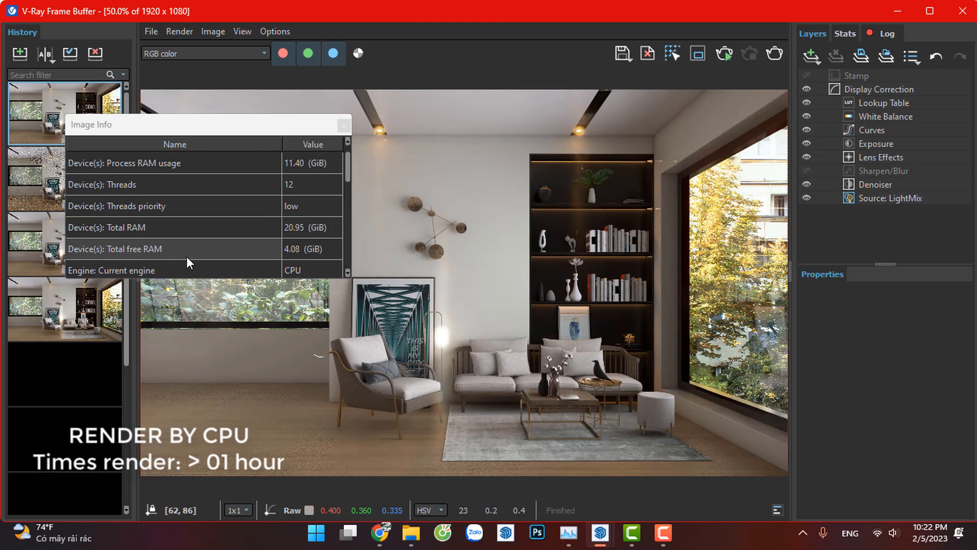
pyautogui.click(170, 269)
pyautogui.scroll(-1, 204, 257)
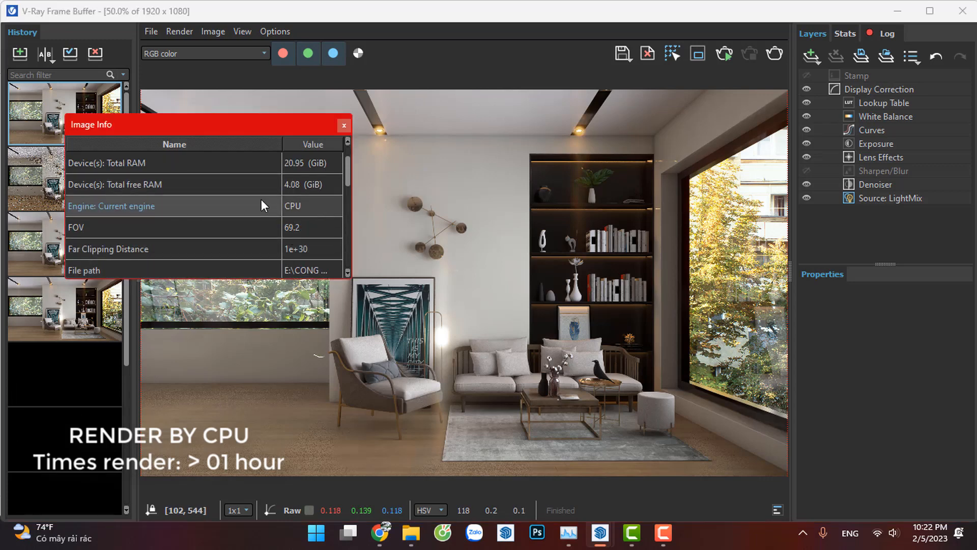
pyautogui.click(344, 125)
# - Inspect the render time and GPU memory details in the image info of the RTX render
pyautogui.rightClick(133, 247)
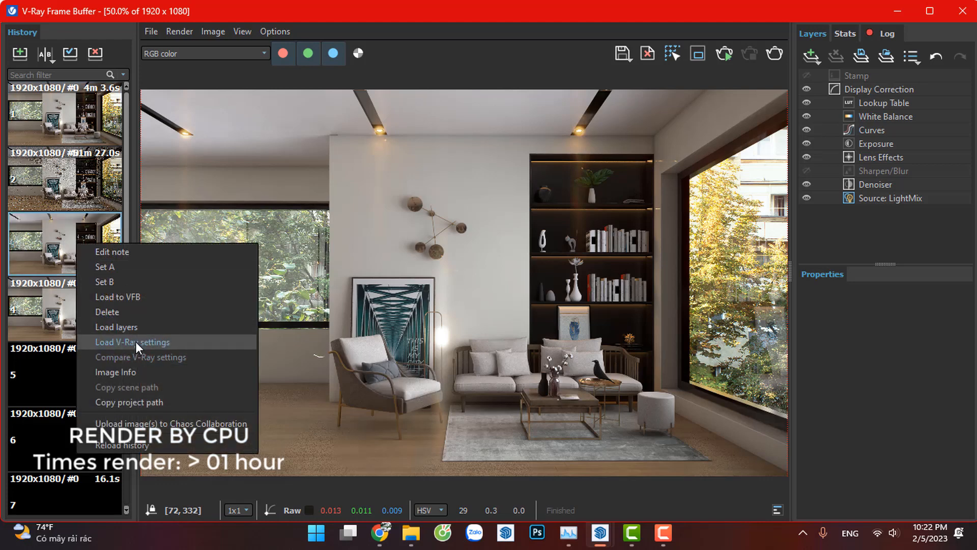
pyautogui.click(133, 371)
pyautogui.scroll(-2, 241, 367)
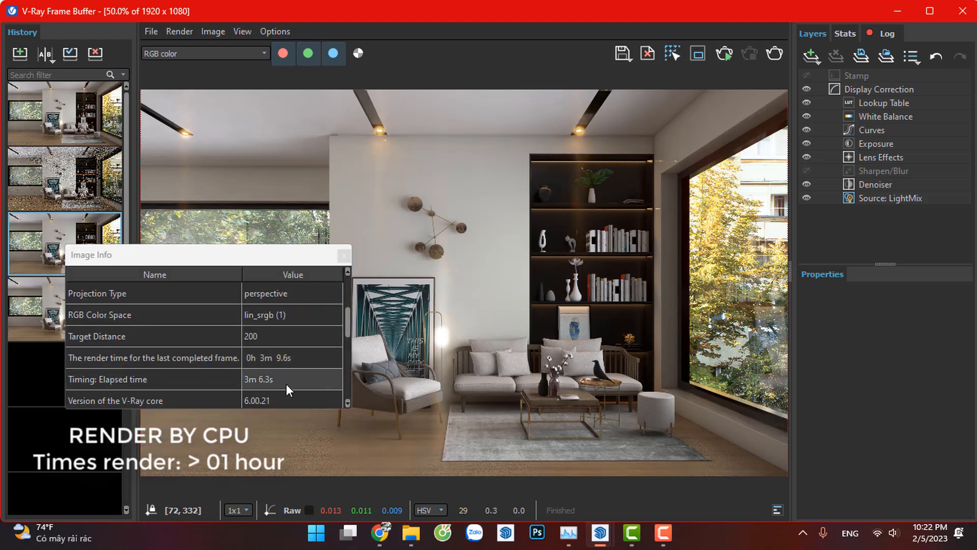
pyautogui.scroll(1, 240, 358)
pyautogui.scroll(-5, 280, 374)
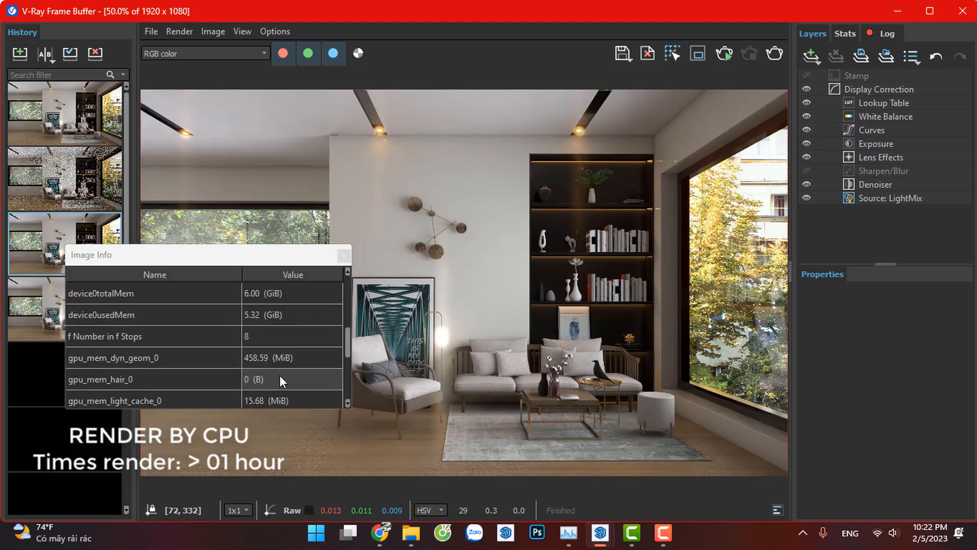
pyautogui.scroll(-2, 295, 384)
pyautogui.scroll(9, 207, 374)
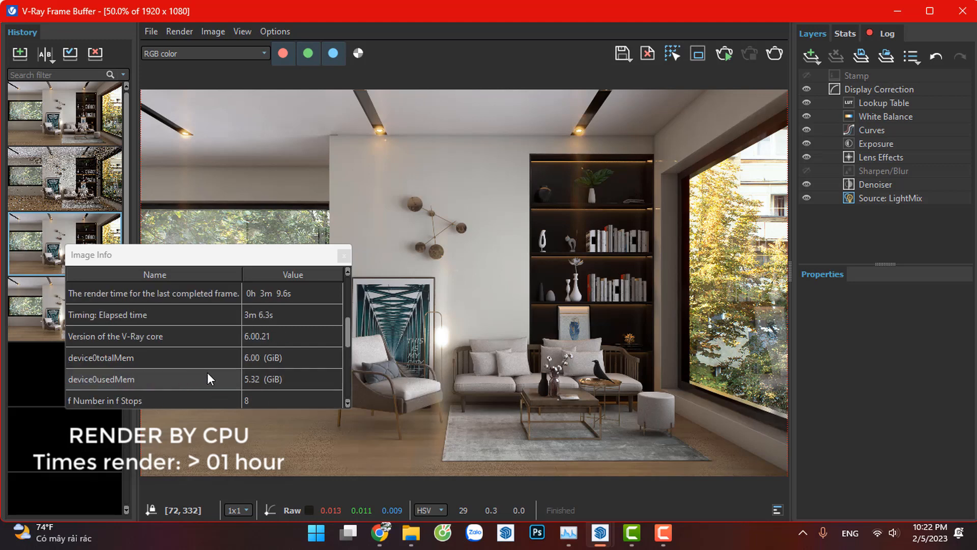
# - Check the current engine entry in the image info of the RTX render and of the CUDA render in the history
pyautogui.click(137, 358)
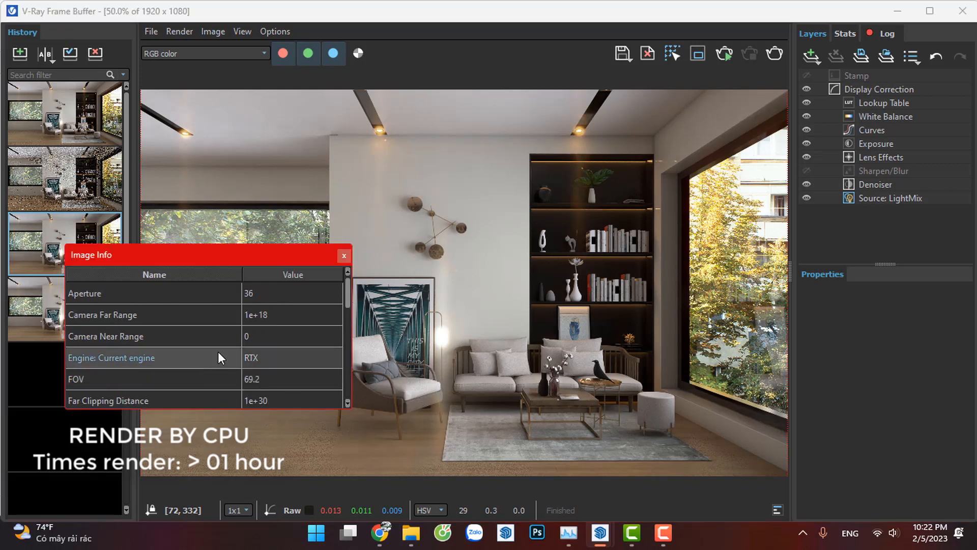
pyautogui.click(269, 357)
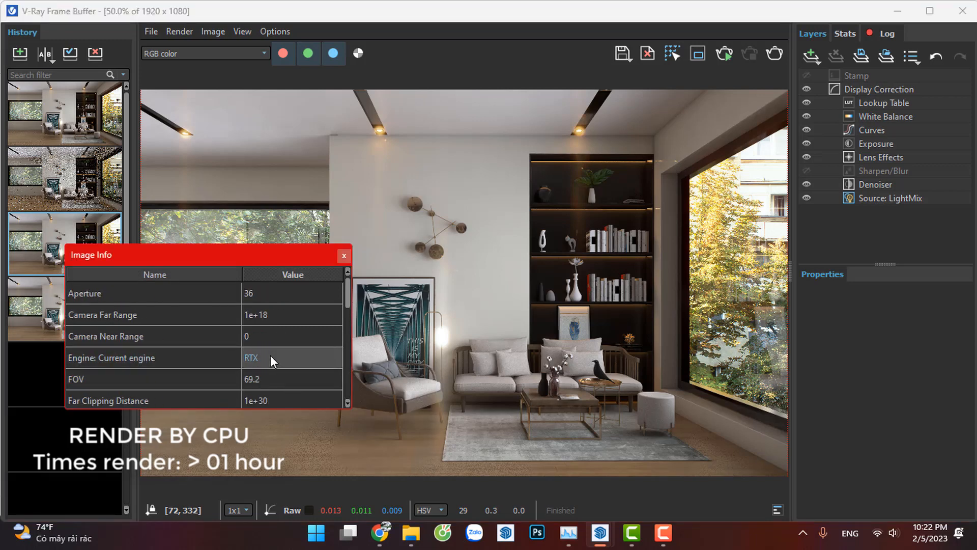
pyautogui.click(344, 257)
pyautogui.rightClick(82, 301)
pyautogui.click(183, 435)
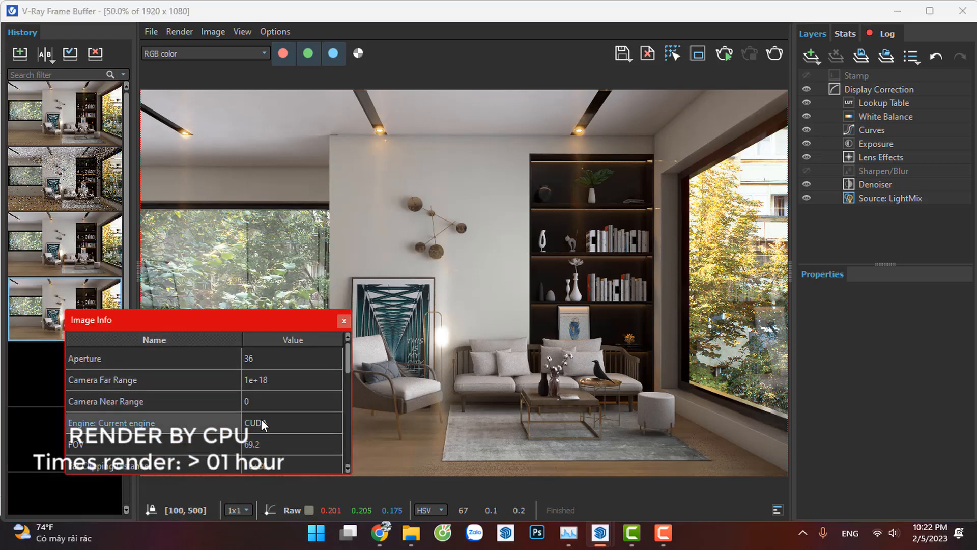
pyautogui.click(344, 321)
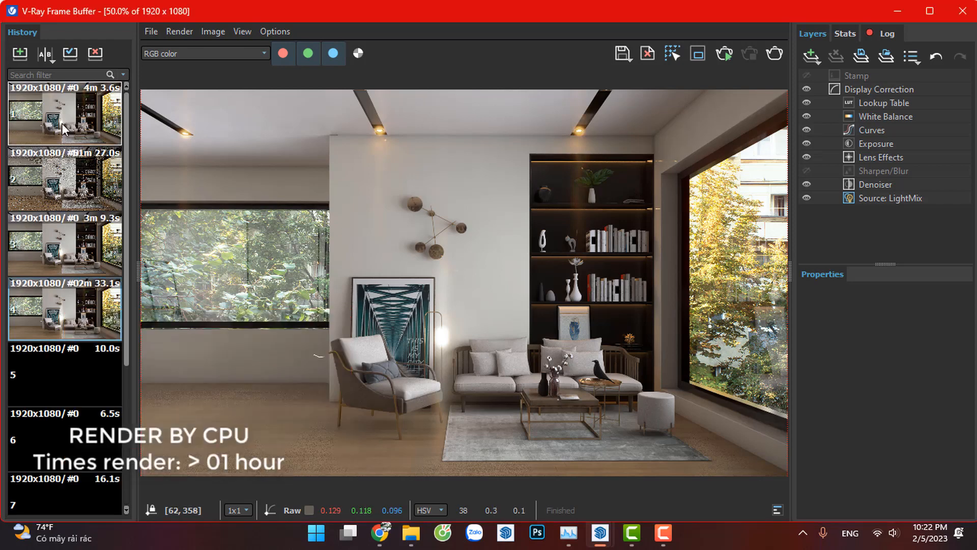
# - Set up an A/B comparison with the first history render as A and the third as B, and slide the divider across the wall
pyautogui.click(63, 129)
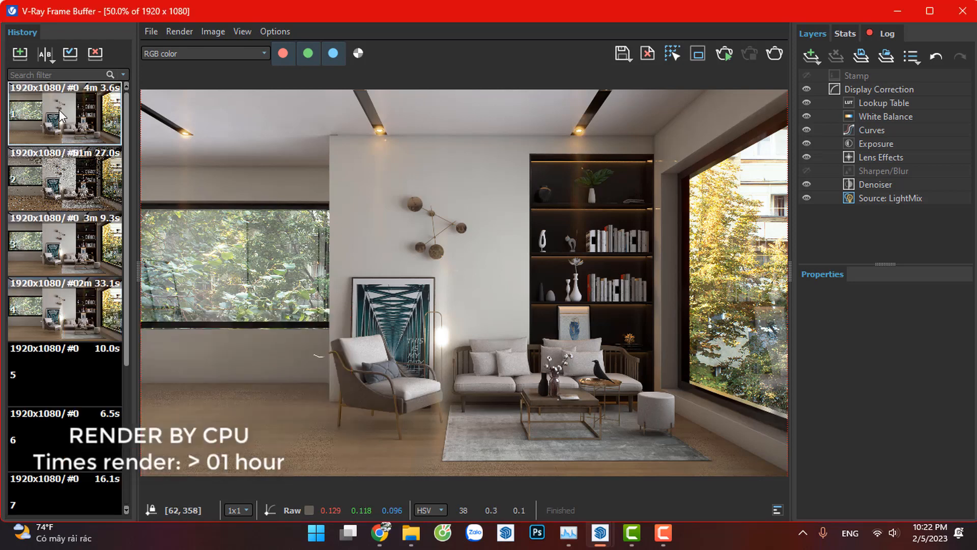
pyautogui.click(46, 55)
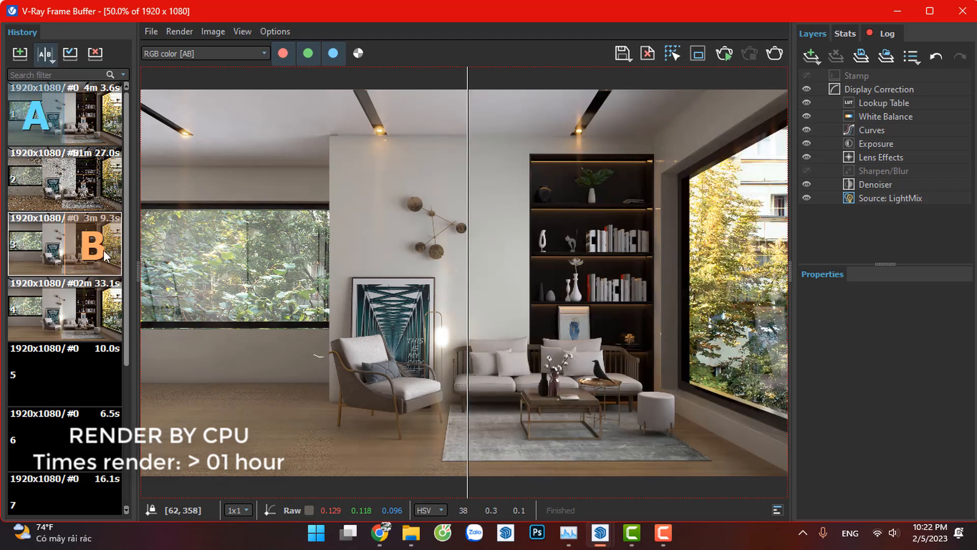
pyautogui.scroll(2, 466, 287)
pyautogui.moveTo(464, 286); pyautogui.dragTo(542, 288)
pyautogui.scroll(-2, 538, 275)
# - Toggle the Lens Effects layer off and on, and compare the wall grain of both renders at 200% zoom
pyautogui.click(807, 157)
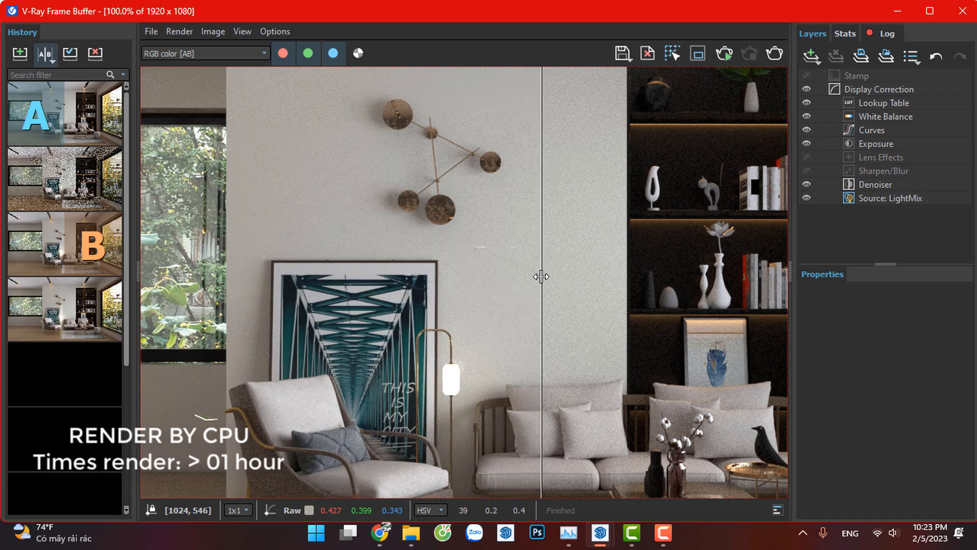
pyautogui.click(807, 157)
pyautogui.scroll(-1, 567, 288)
pyautogui.scroll(2, 569, 287)
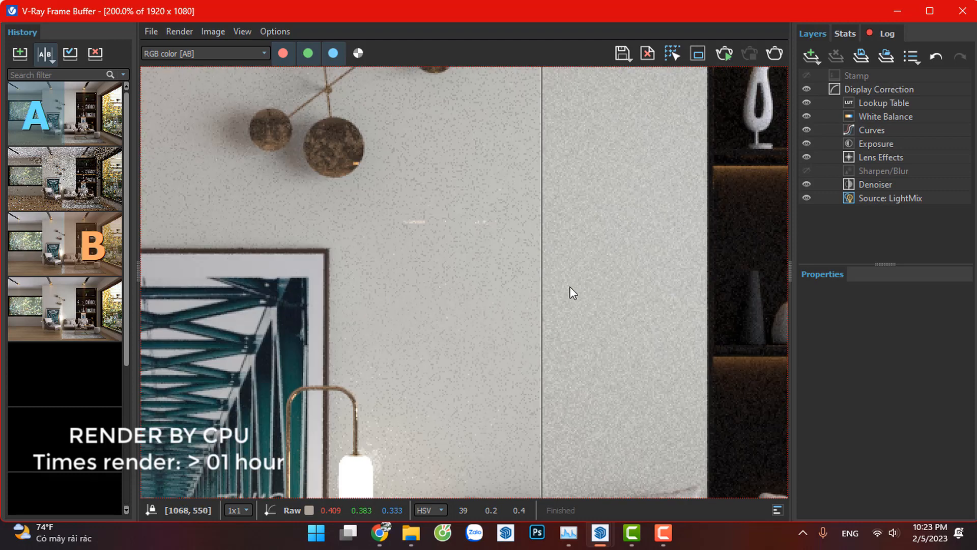
pyautogui.moveTo(541, 291); pyautogui.dragTo(750, 291)
pyautogui.scroll(-3, 447, 344)
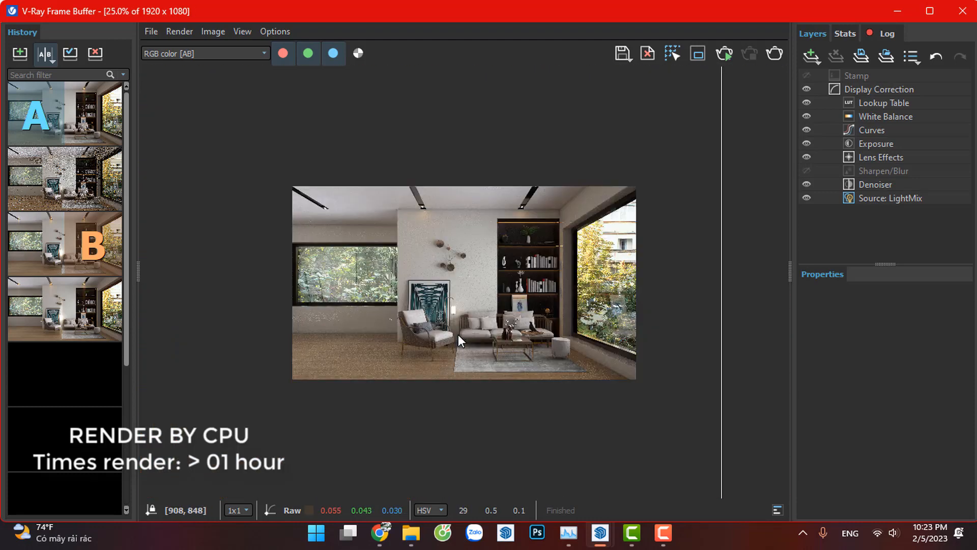
# - Compare the two renders around the armchair, floor lamp and sofa by moving the A/B divider at close zoom
pyautogui.scroll(2, 472, 308)
pyautogui.moveTo(323, 315); pyautogui.dragTo(599, 331, button='middle')
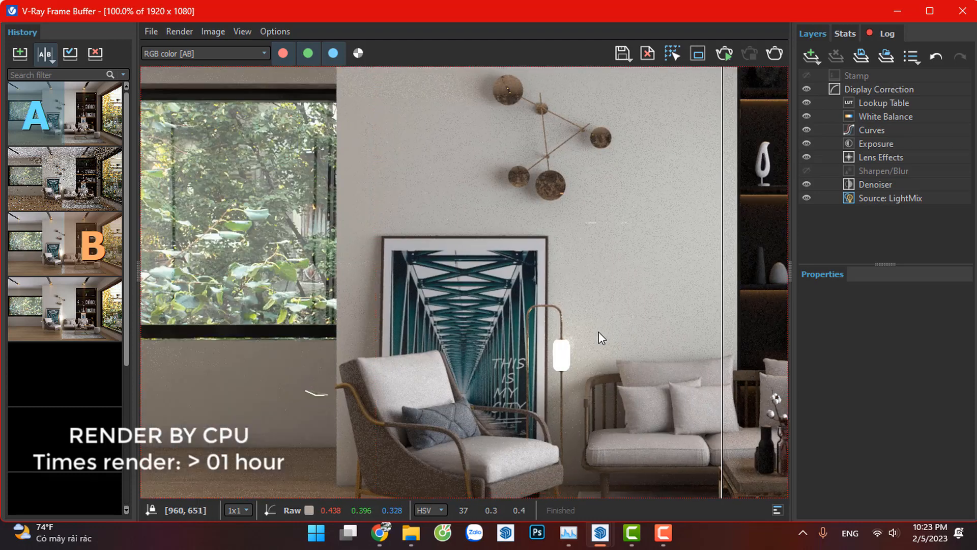
pyautogui.scroll(1, 718, 365)
pyautogui.moveTo(722, 338); pyautogui.dragTo(567, 327)
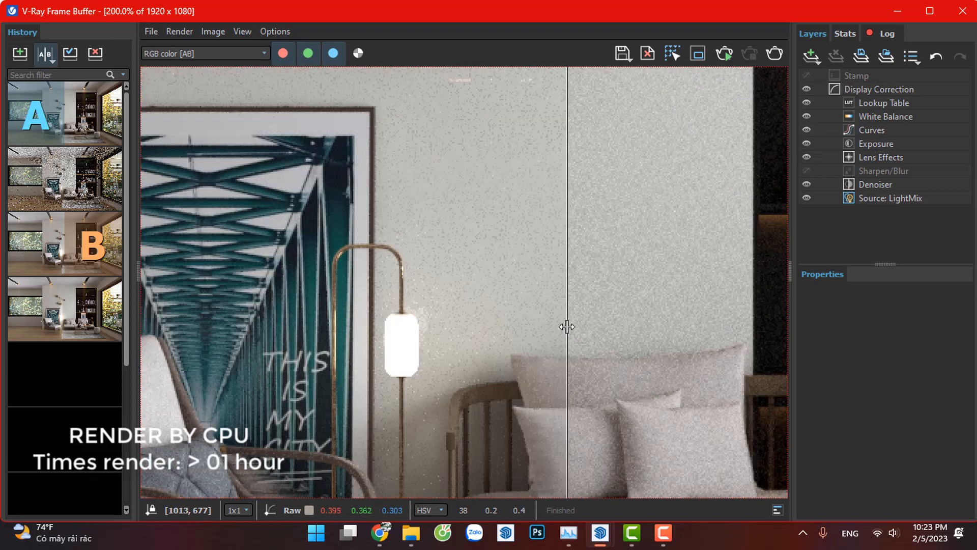
pyautogui.scroll(-1, 567, 327)
pyautogui.scroll(-1, 471, 335)
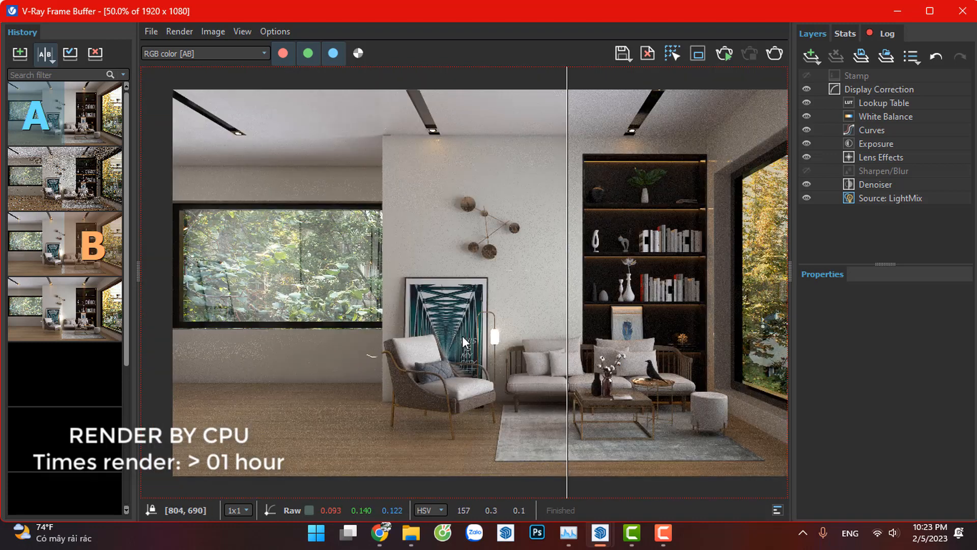
# - Select the Denoiser layer and turn it off with the A/B split placed over the wall beside the bookshelf
pyautogui.click(873, 181)
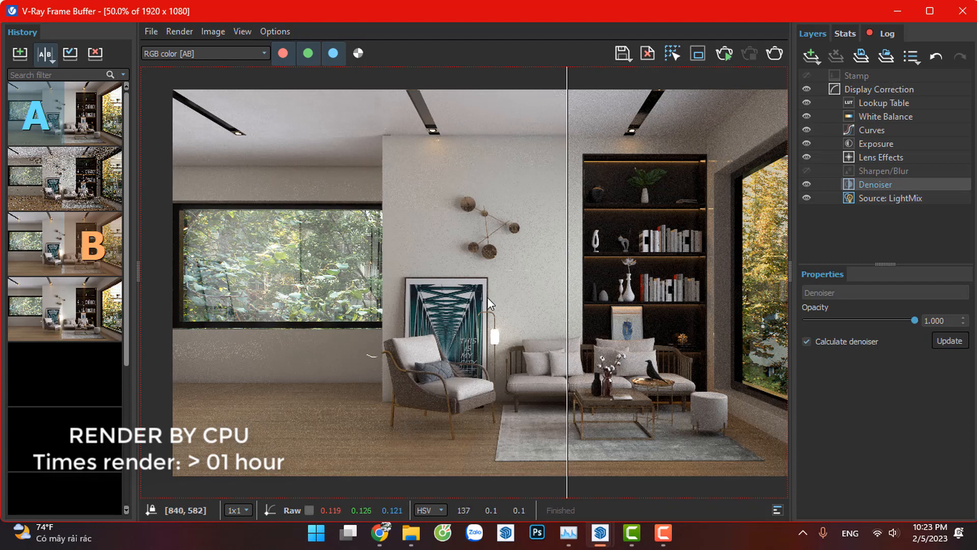
pyautogui.scroll(1, 490, 299)
pyautogui.scroll(1, 570, 290)
pyautogui.moveTo(570, 290); pyautogui.dragTo(497, 279)
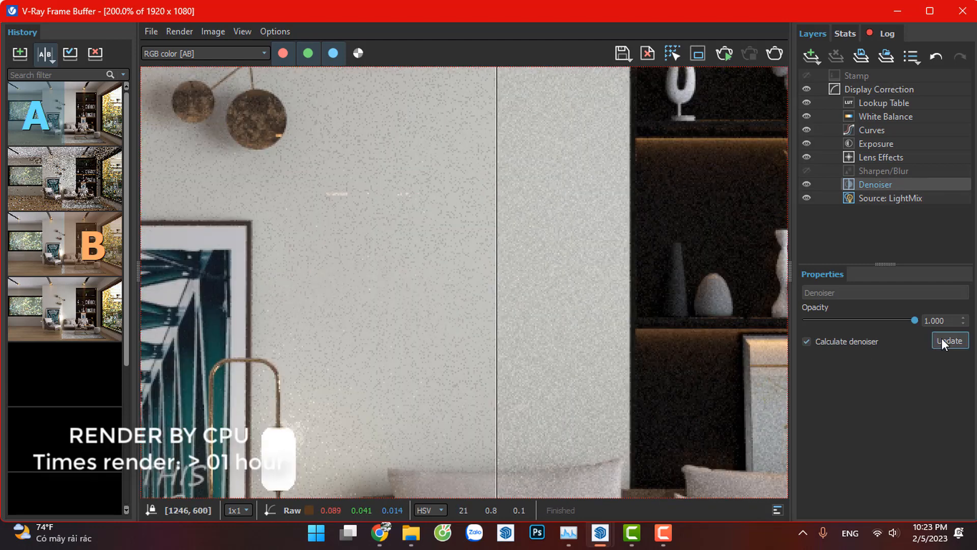
pyautogui.click(807, 341)
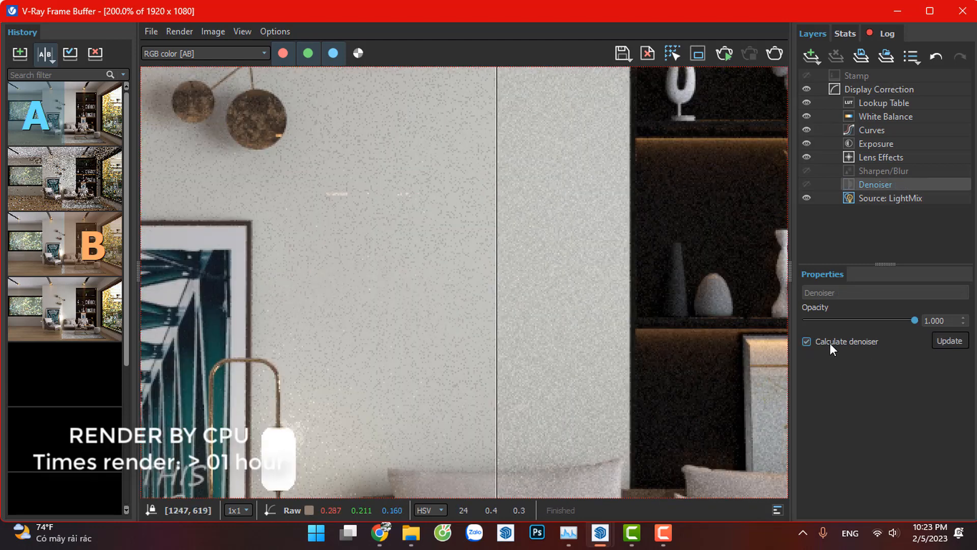
# - Compare the CPU render with the RTX and CUDA renders across the interior by sliding the A/B divider
pyautogui.scroll(-1, 472, 304)
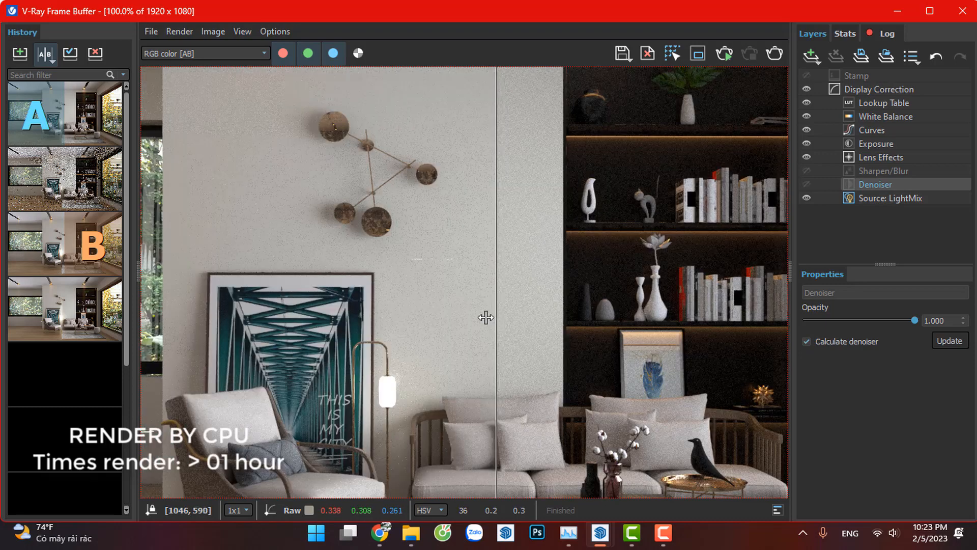
pyautogui.moveTo(496, 316); pyautogui.dragTo(609, 229)
pyautogui.scroll(2, 397, 233)
pyautogui.scroll(-3, 355, 184)
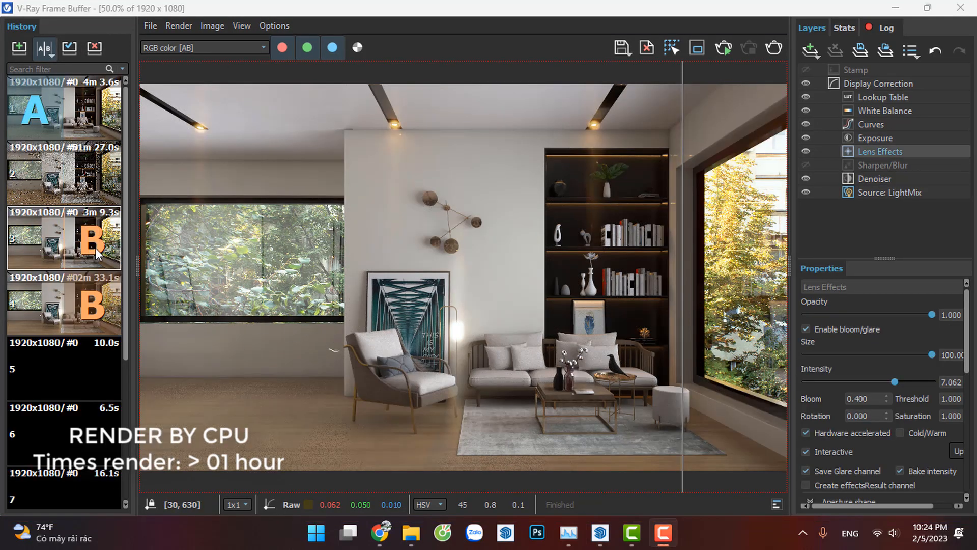
pyautogui.moveTo(685, 257)
pyautogui.mouseDown()
pyautogui.moveTo(168, 234)
pyautogui.moveTo(684, 259)
pyautogui.moveTo(257, 245)
pyautogui.moveTo(323, 257)
pyautogui.moveTo(736, 274)
pyautogui.moveTo(170, 274)
pyautogui.moveTo(758, 287)
pyautogui.moveTo(326, 267)
pyautogui.moveTo(608, 290)
pyautogui.moveTo(168, 272)
pyautogui.moveTo(381, 266)
pyautogui.moveTo(763, 278)
pyautogui.mouseUp()
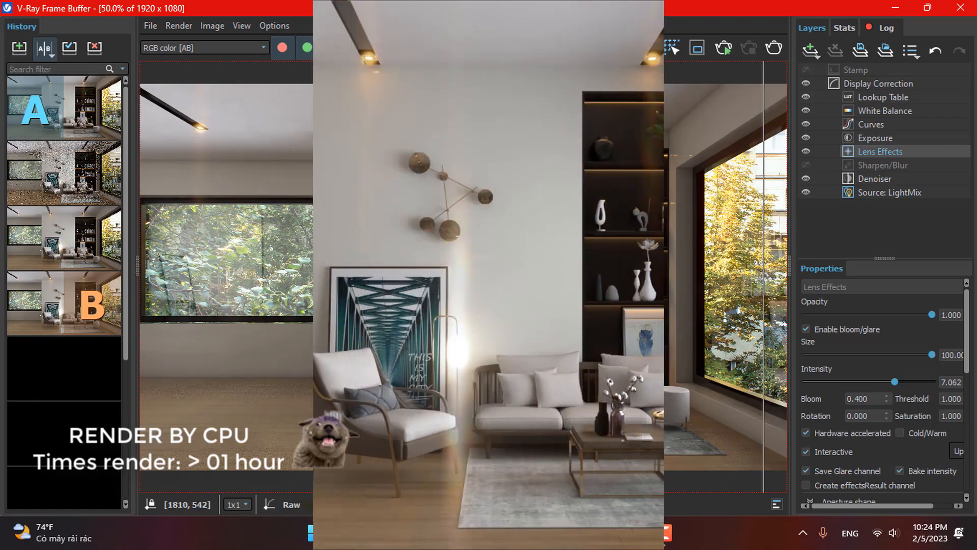